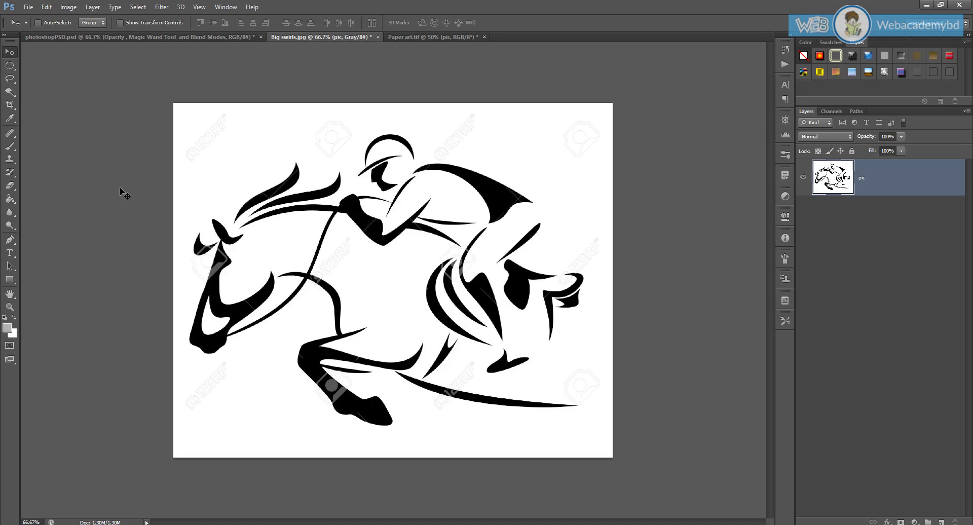
- Delete the white area around the horse and rider using a contiguous Magic Wand selection with tolerance 32, and clear the selection
key(w)
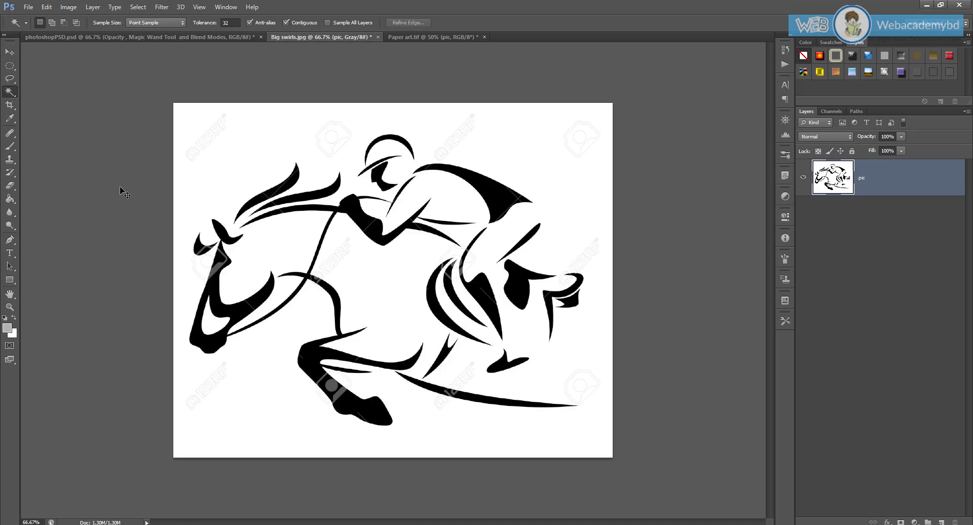
right_click(9, 95)
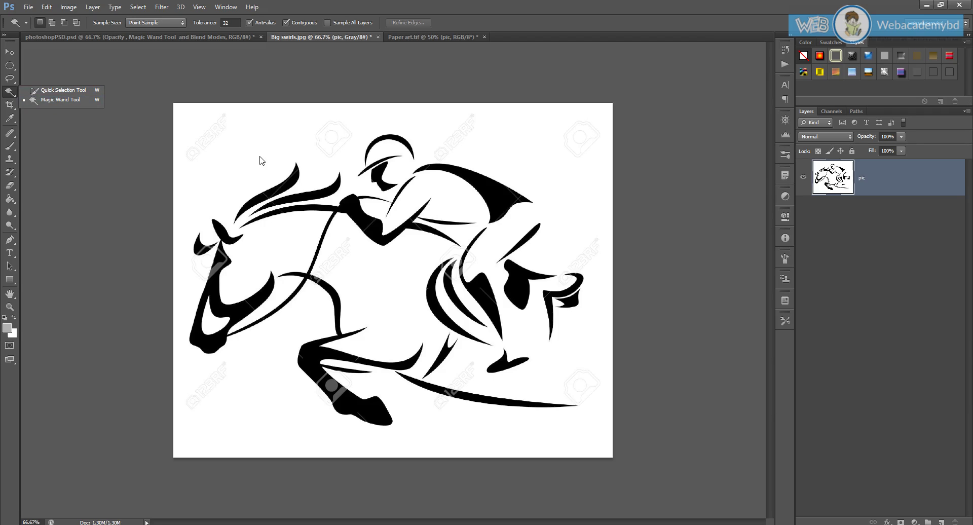
click(58, 101)
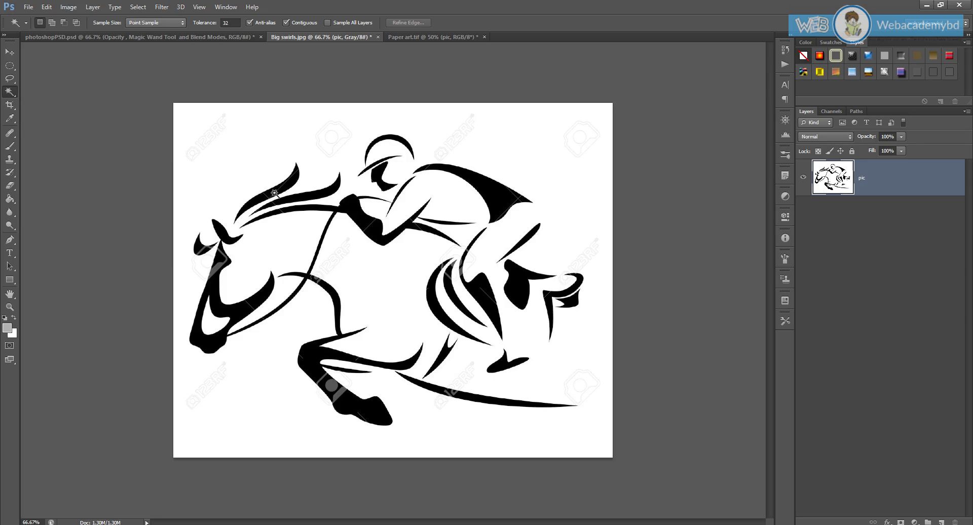
click(248, 166)
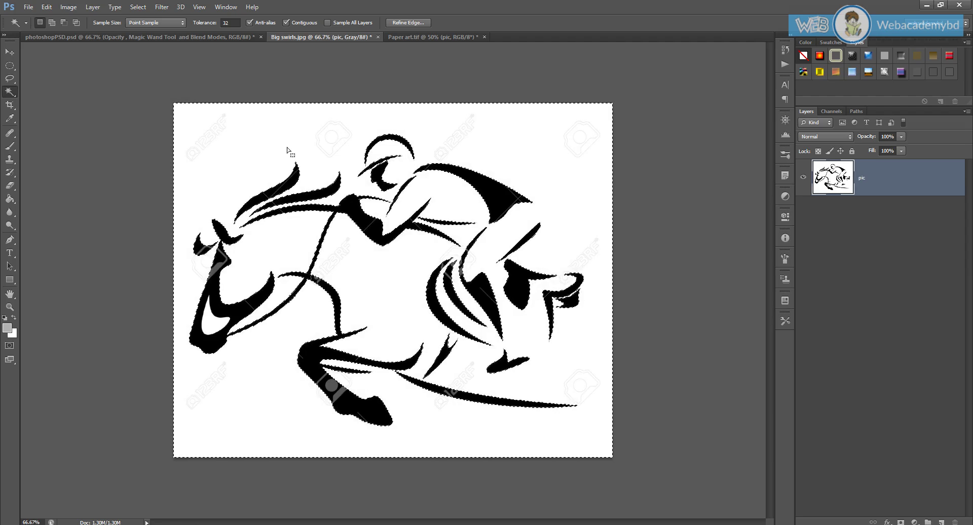
key(ctrl+d)
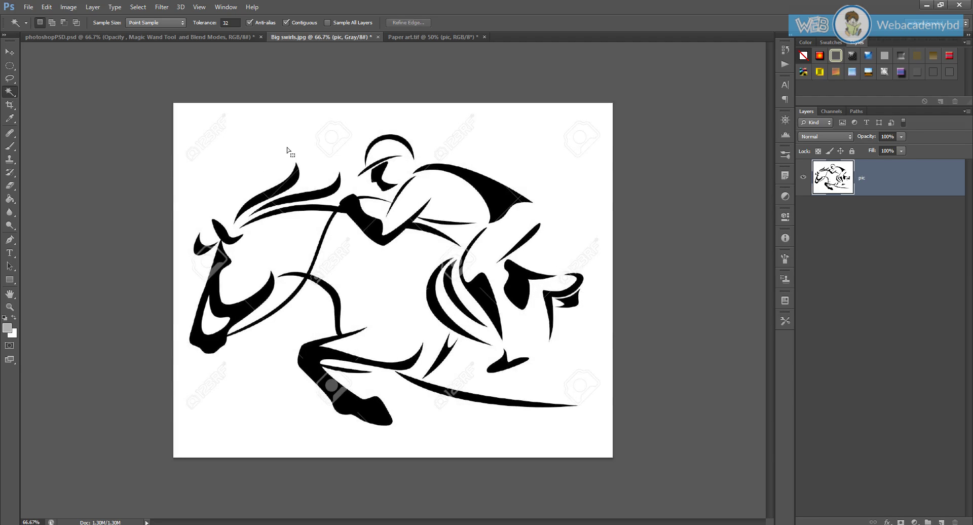
click(250, 151)
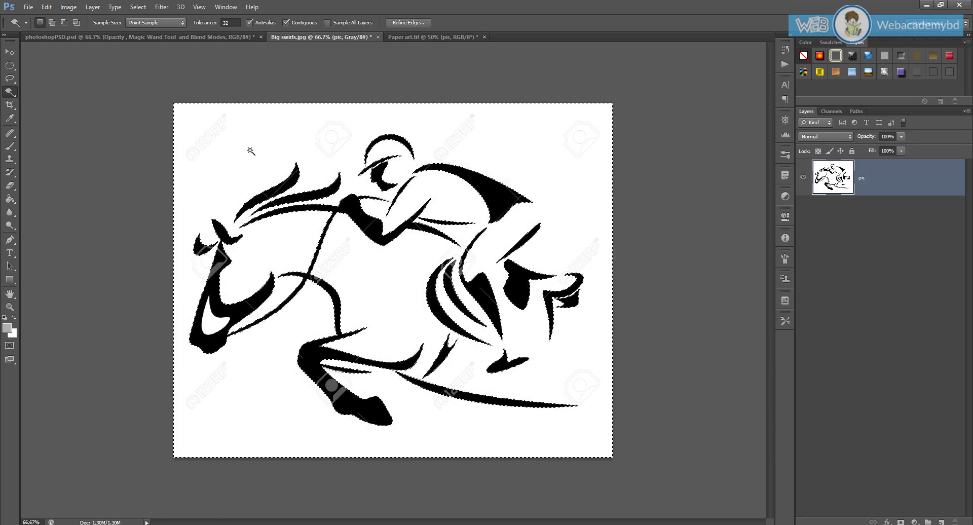
key(Delete)
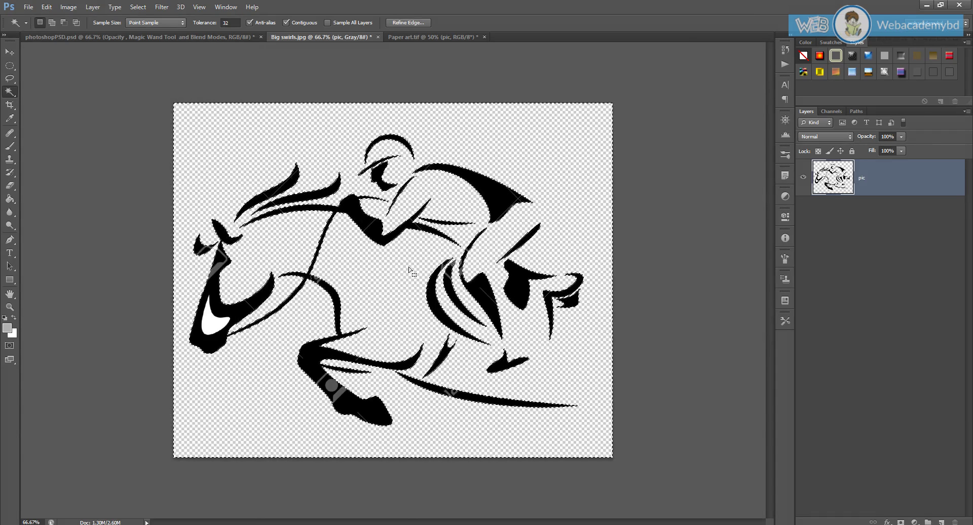
key(ctrl+d)
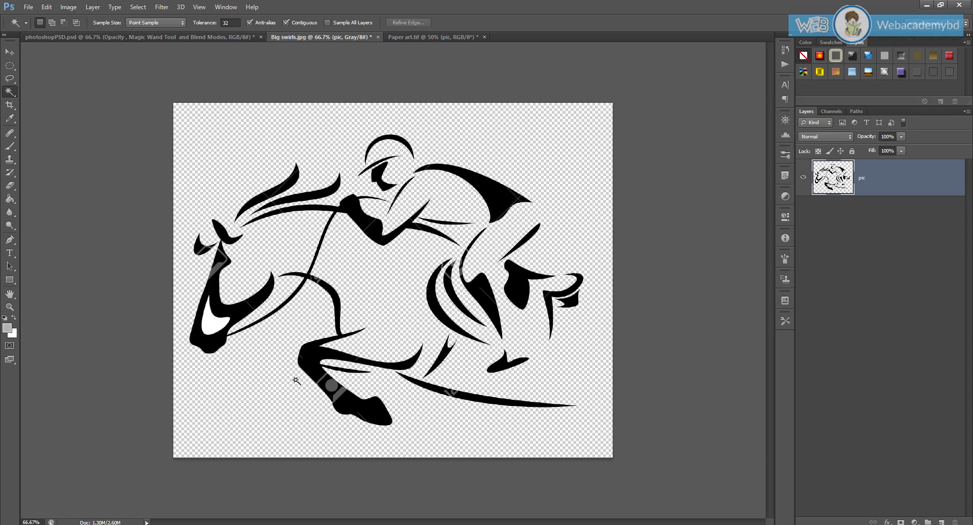
- Move the artwork slightly right and up, and delete the remaining white patch inside the horse's muzzle with the Magic Wand
key(v)
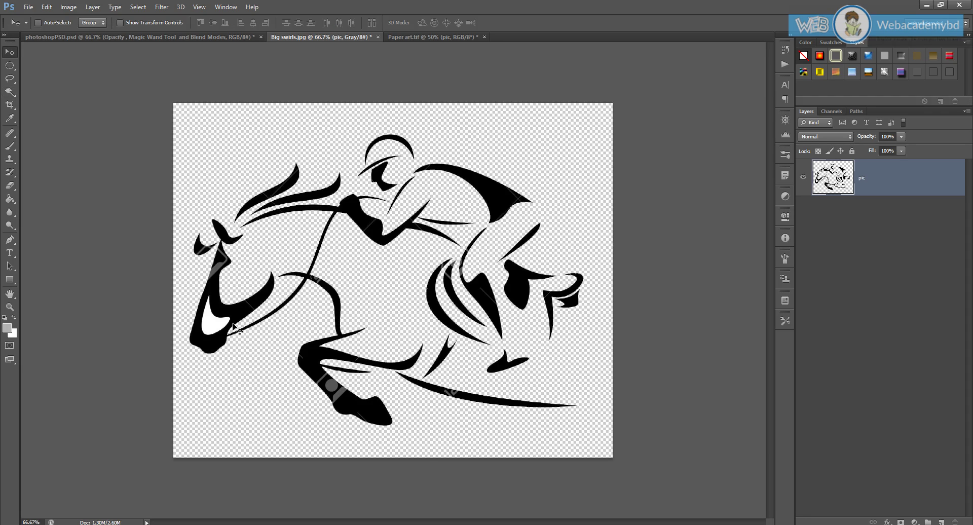
mouse_move(215, 337)
mouse_down()
mouse_move(243, 269)
mouse_move(228, 335)
mouse_up()
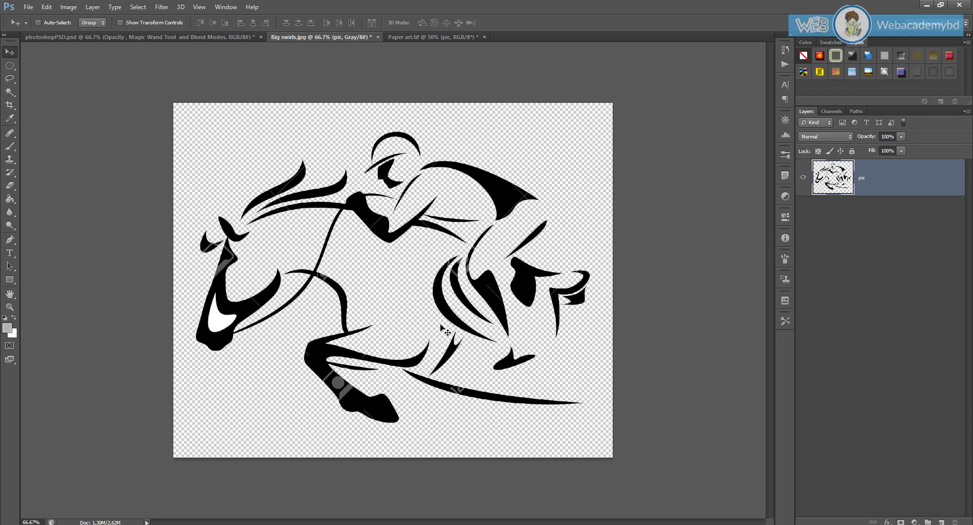
click(9, 92)
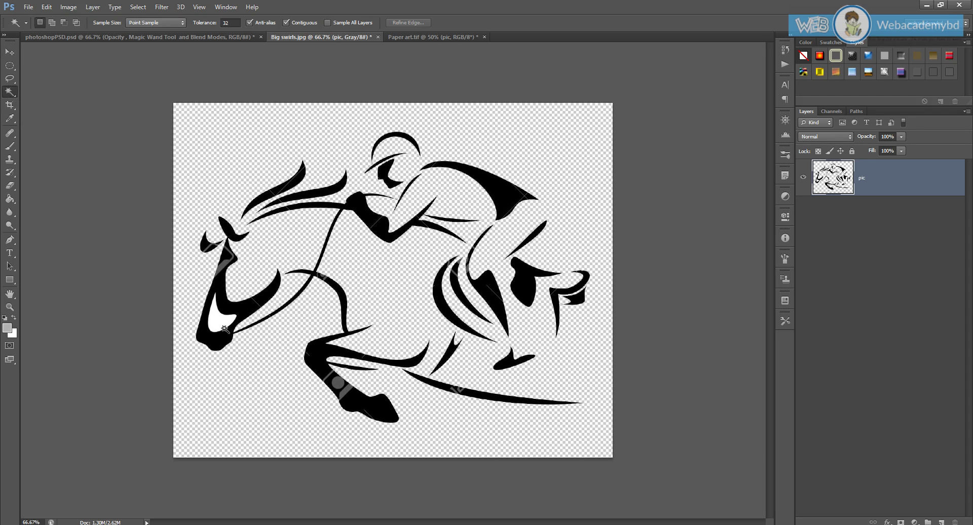
click(221, 321)
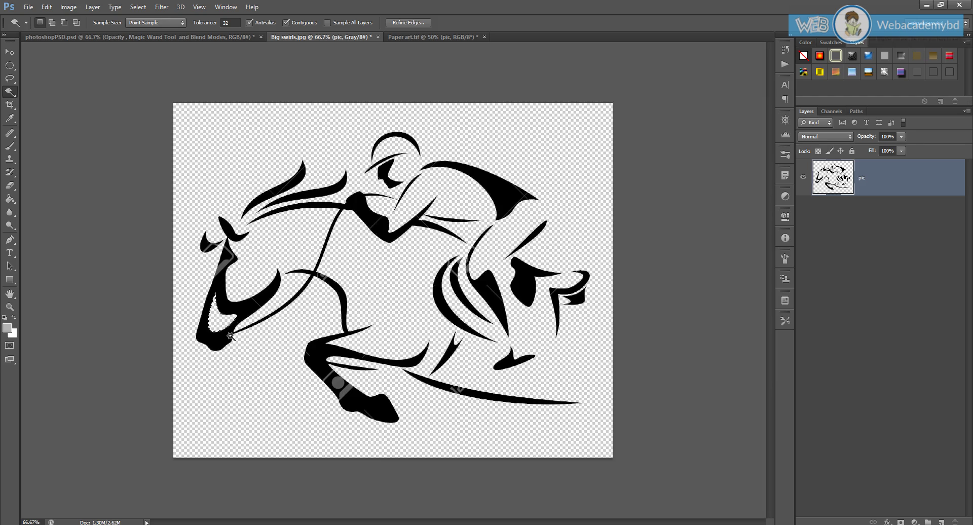
key(ctrl+d)
- Undo the muzzle deletion, the move and the background deletion, and clear the selection
key(ctrl+z)
key(ctrl+alt+z)
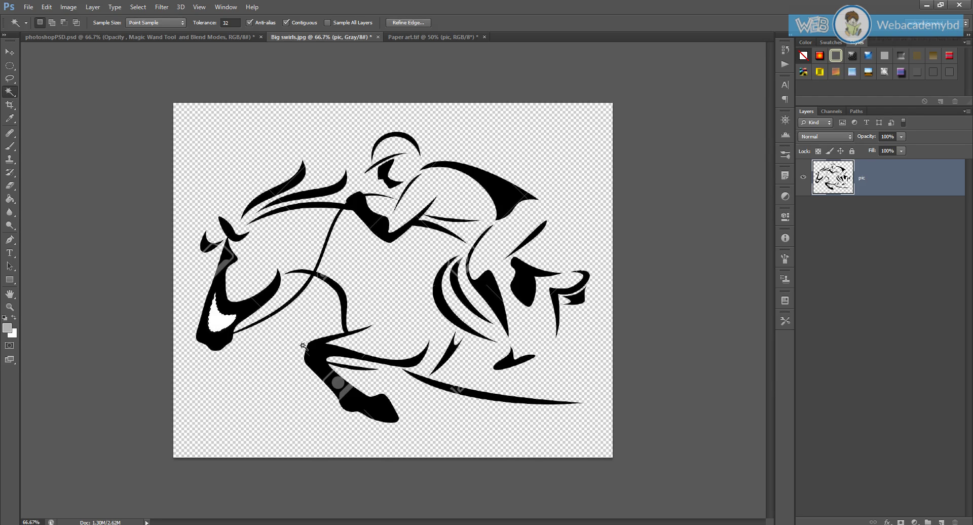
key(ctrl+d)
key(ctrl+alt+z)
key(ctrl+alt+z)
key(ctrl+alt+z)
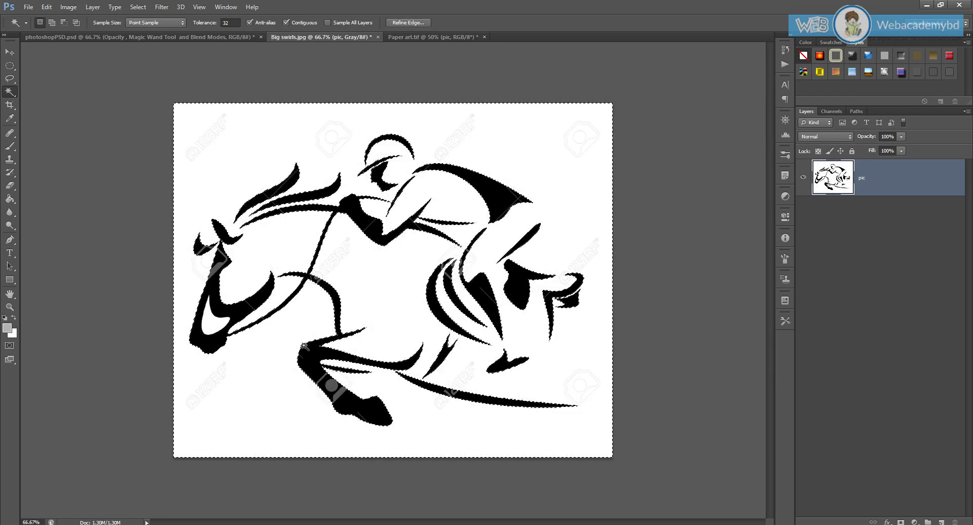
key(ctrl+d)
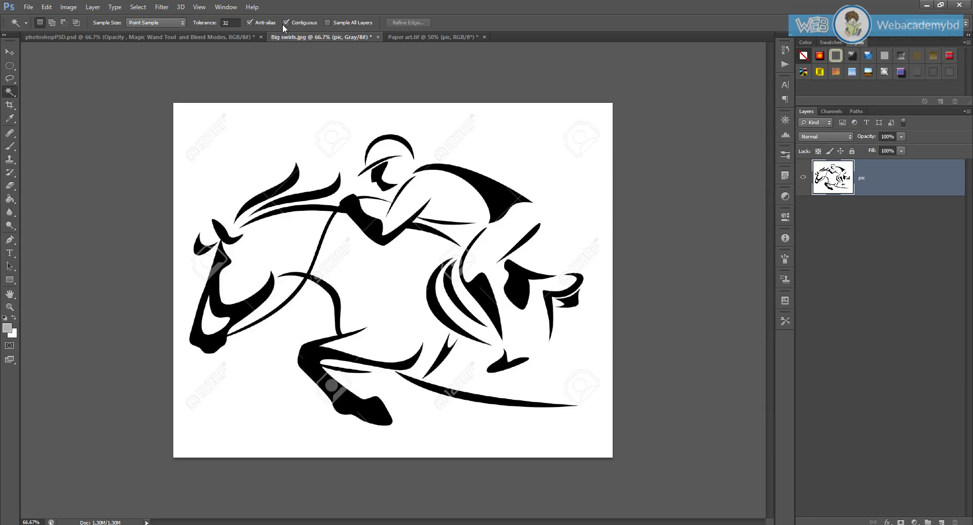
- Delete all white areas of the pic layer at once with a non-contiguous Magic Wand selection, and clear the selection
click(256, 135)
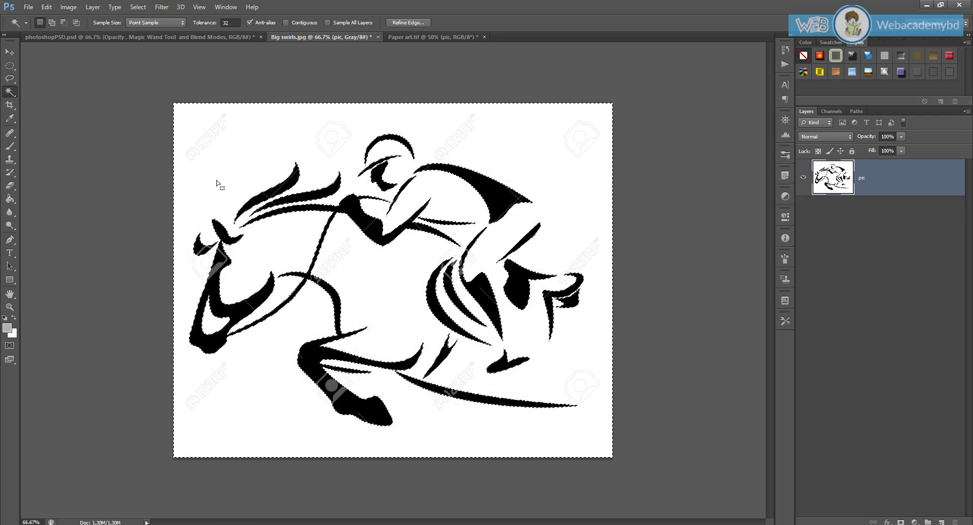
key(Delete)
key(ctrl+d)
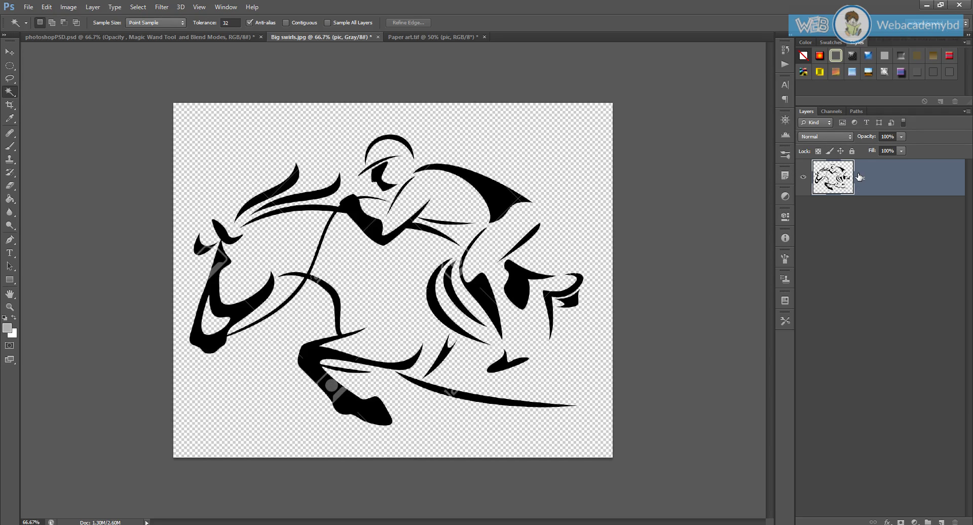
- Set the pic layer's blend mode to Overlay and its opacity to 10%
click(825, 137)
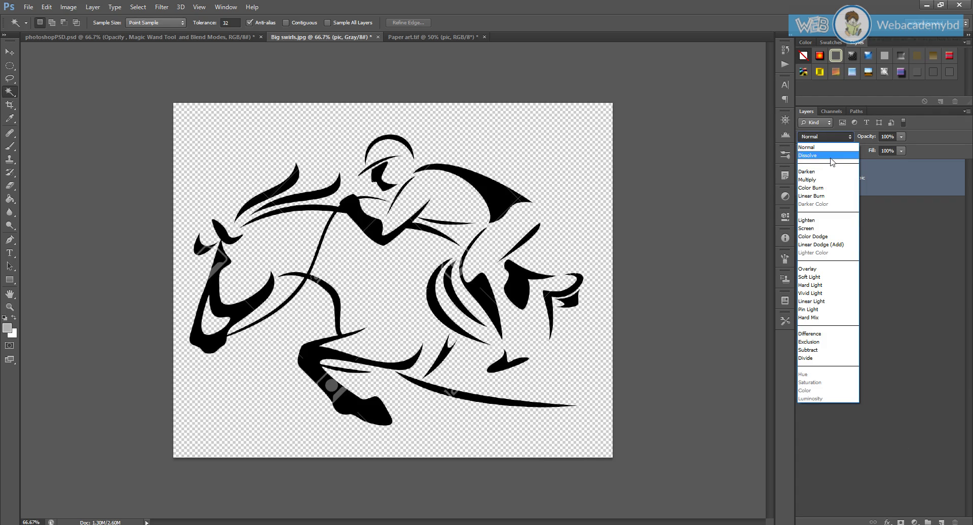
click(816, 269)
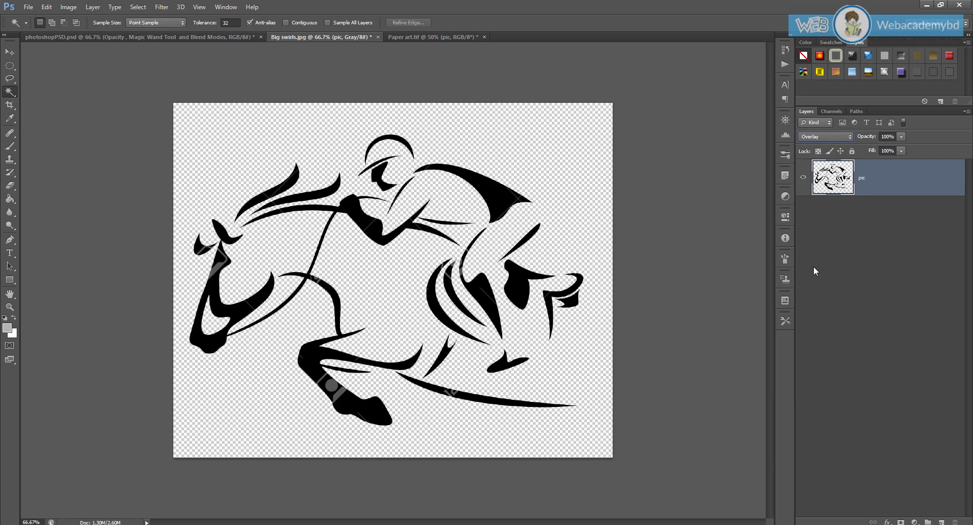
key(1)
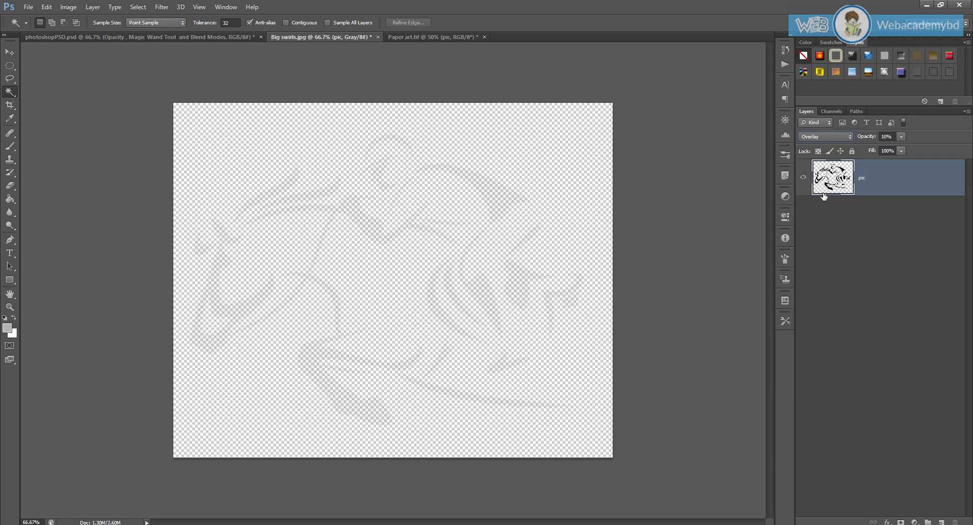
- Return the pic layer to the Normal blend mode at 100% opacity and keep the layer selected
click(825, 136)
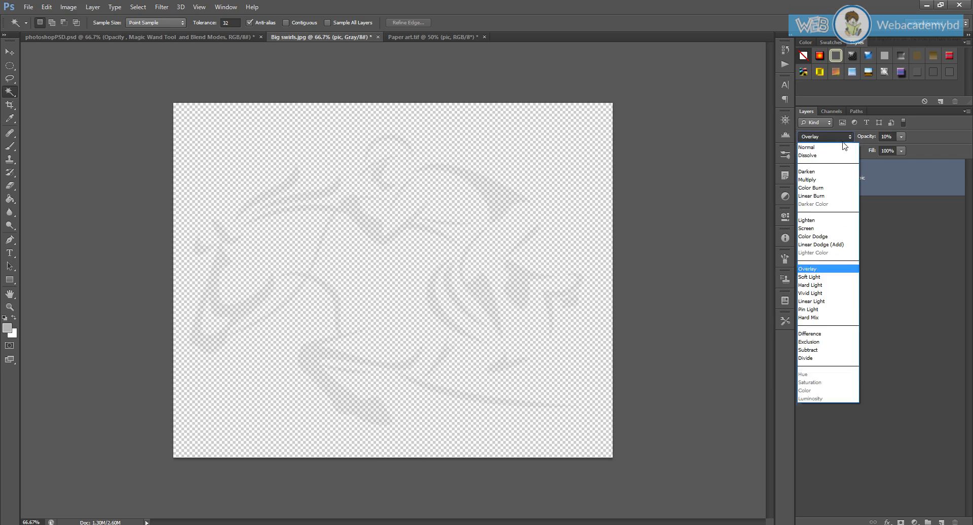
click(810, 145)
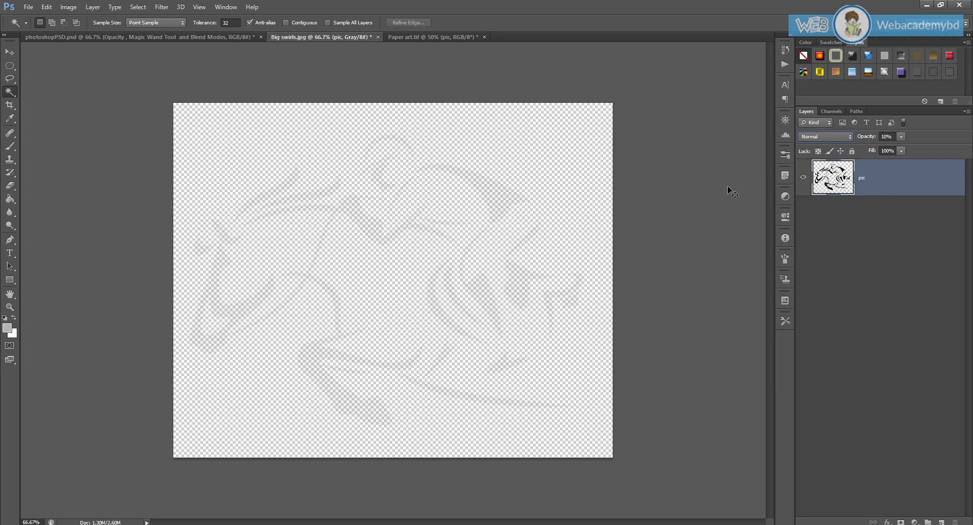
key(0)
click(847, 220)
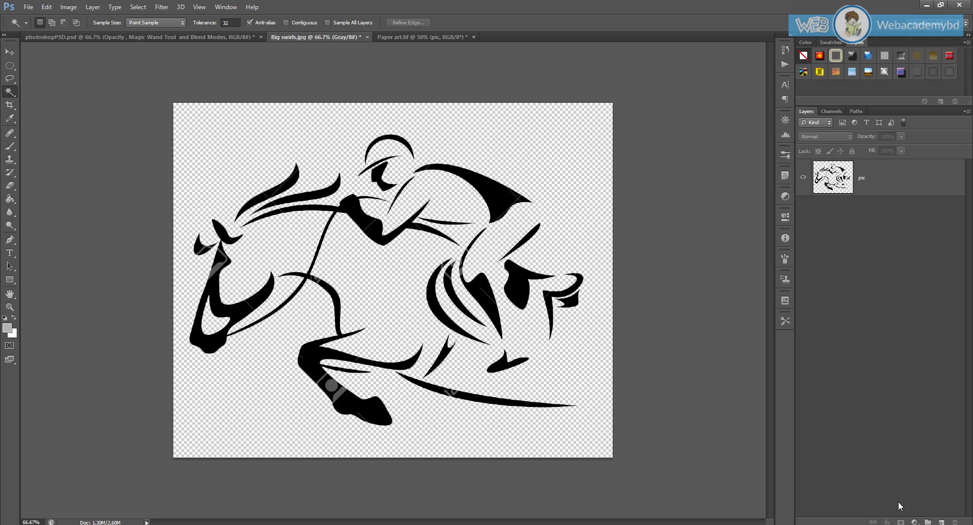
click(848, 186)
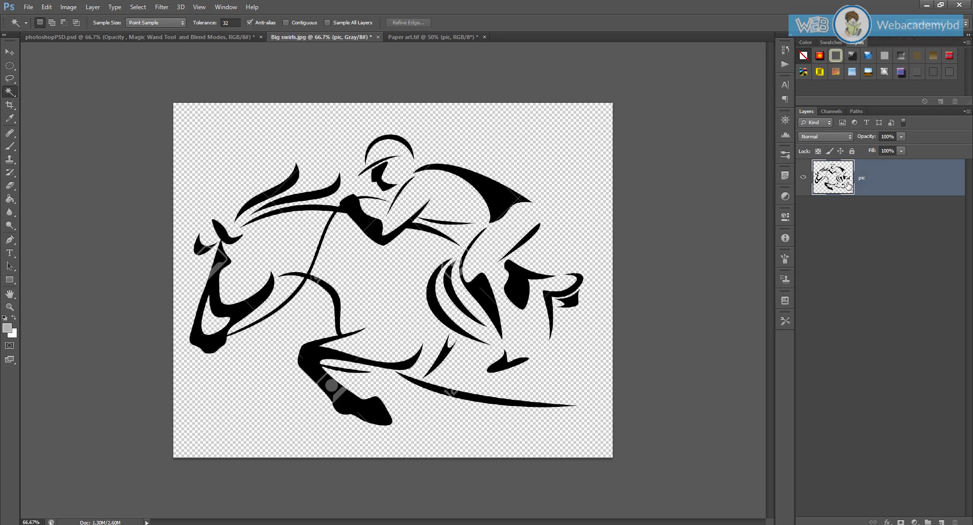
- Apply a black (000000) Color Overlay effect to the pic layer
click(888, 522)
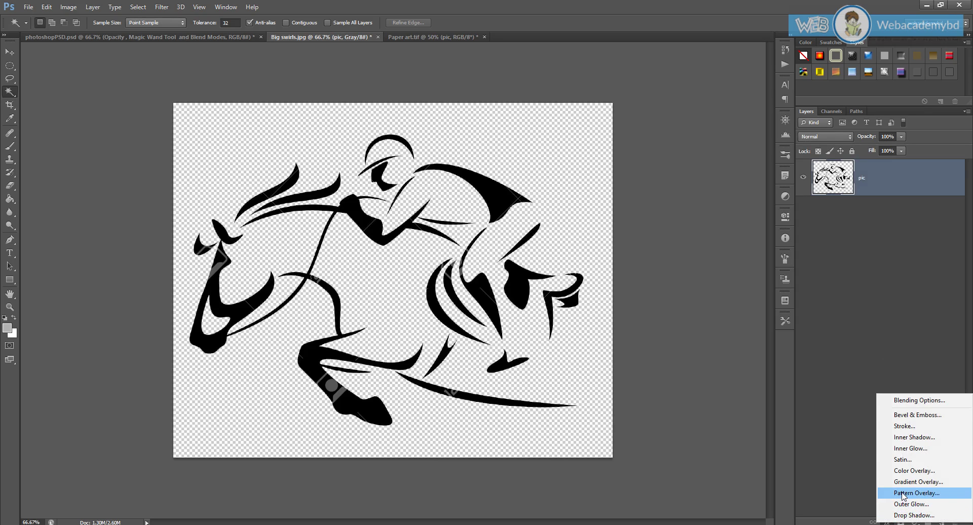
click(924, 472)
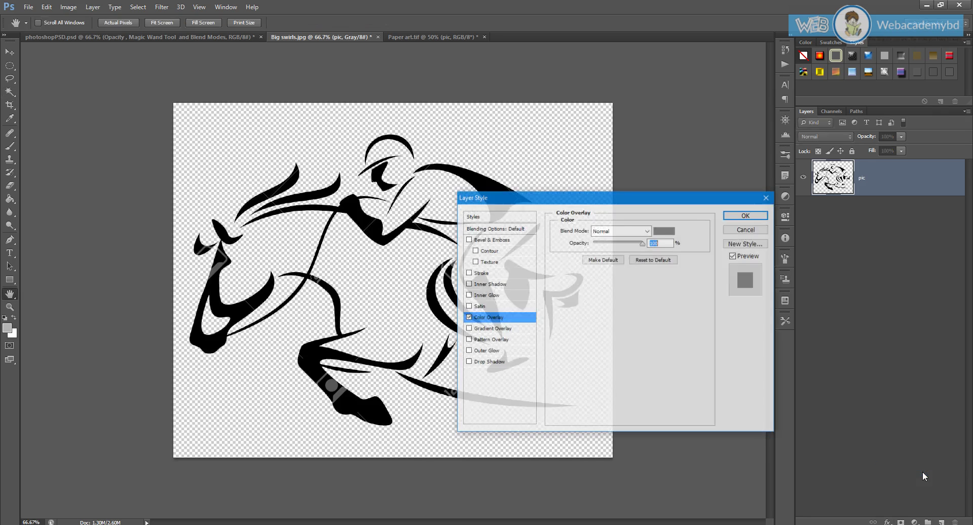
drag(678, 197, 768, 246)
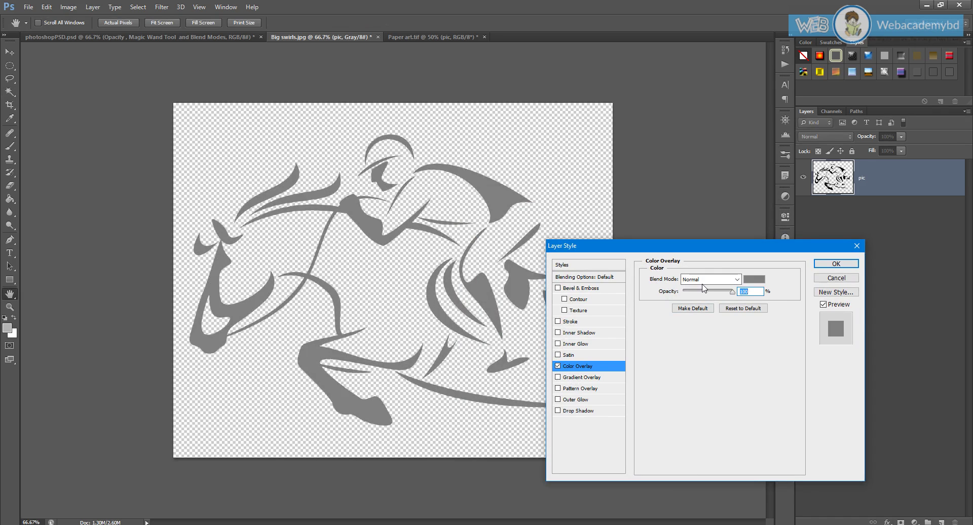
click(754, 279)
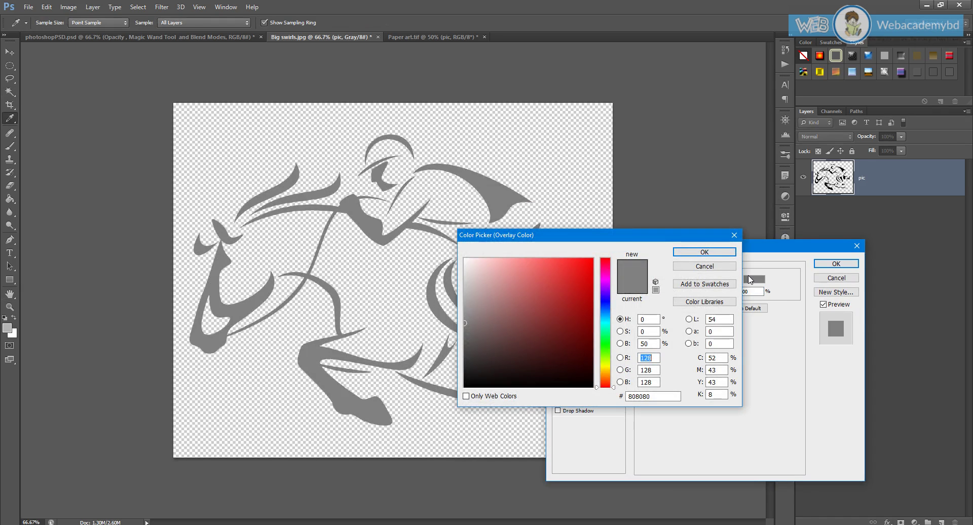
drag(464, 324, 462, 393)
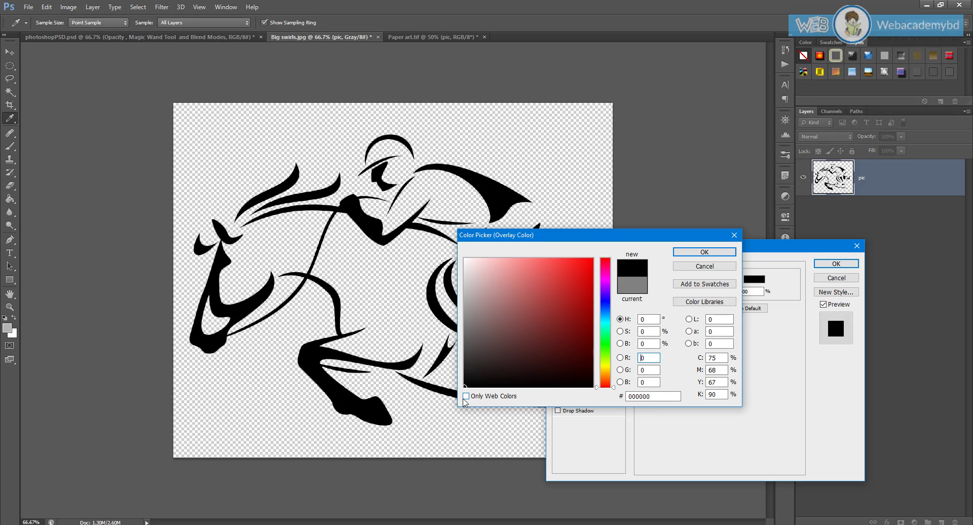
click(704, 252)
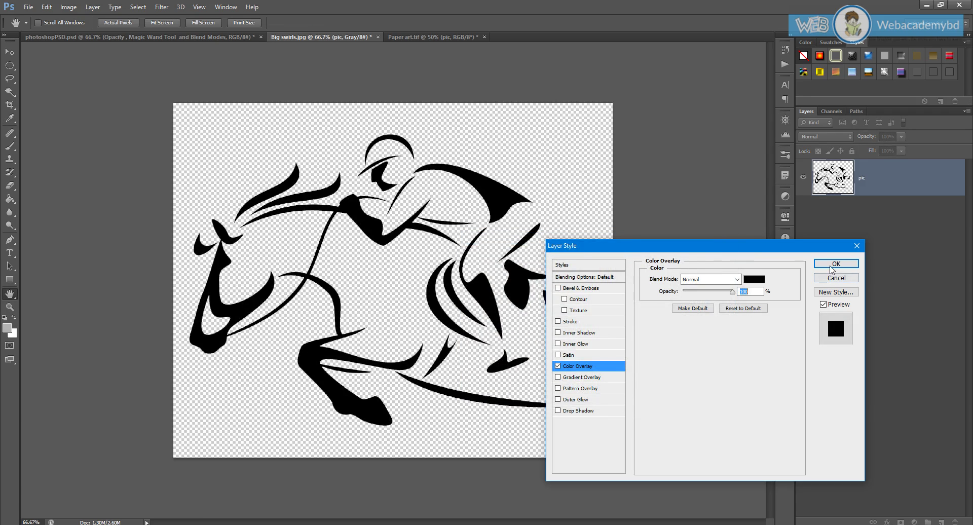
click(833, 264)
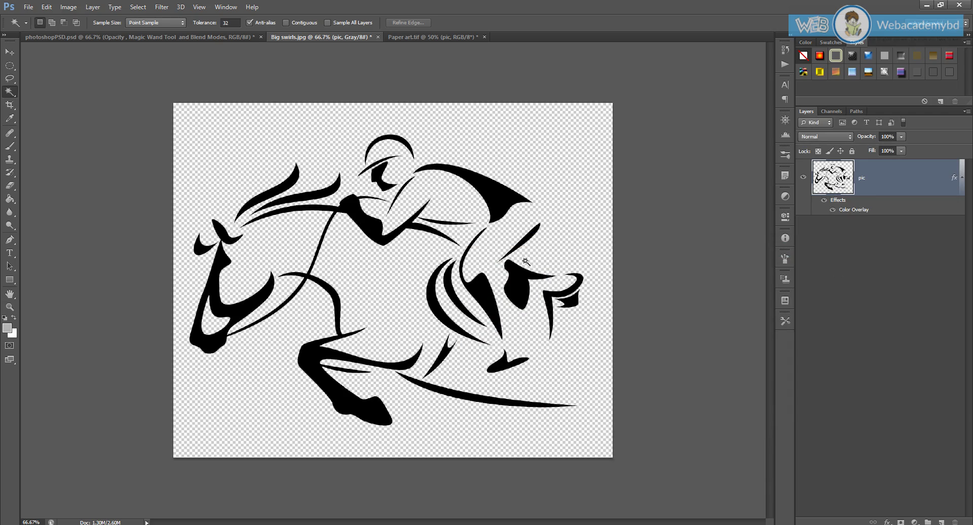
- Examine the horse's front leg up close to check the recoloured edges and watermark areas
key(v)
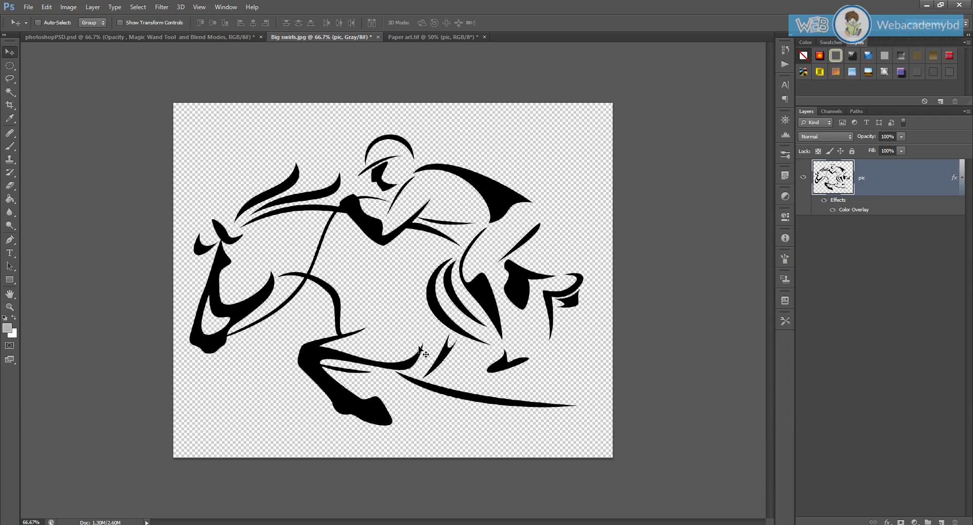
ctrl+click(364, 401)
ctrl+click(353, 412)
ctrl+click(352, 403)
alt+click(321, 336)
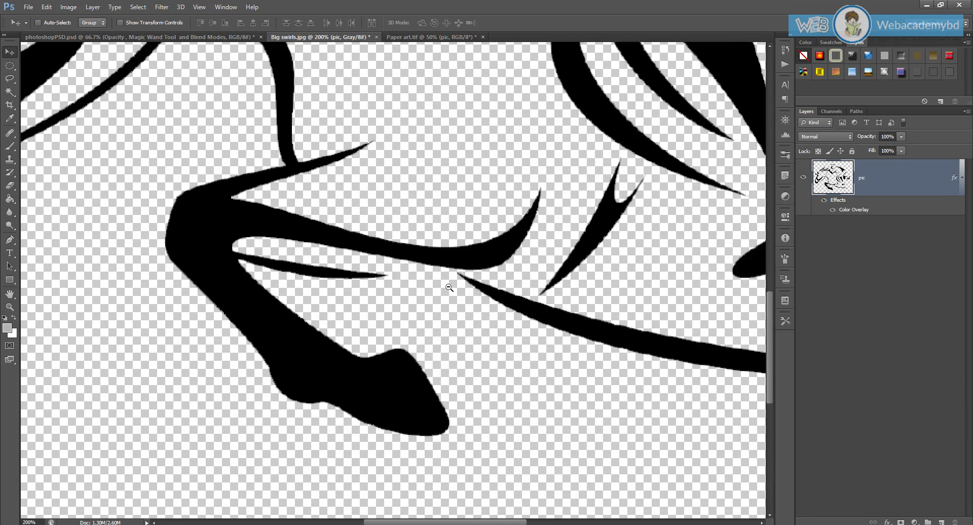
alt+click(448, 284)
alt+click(528, 180)
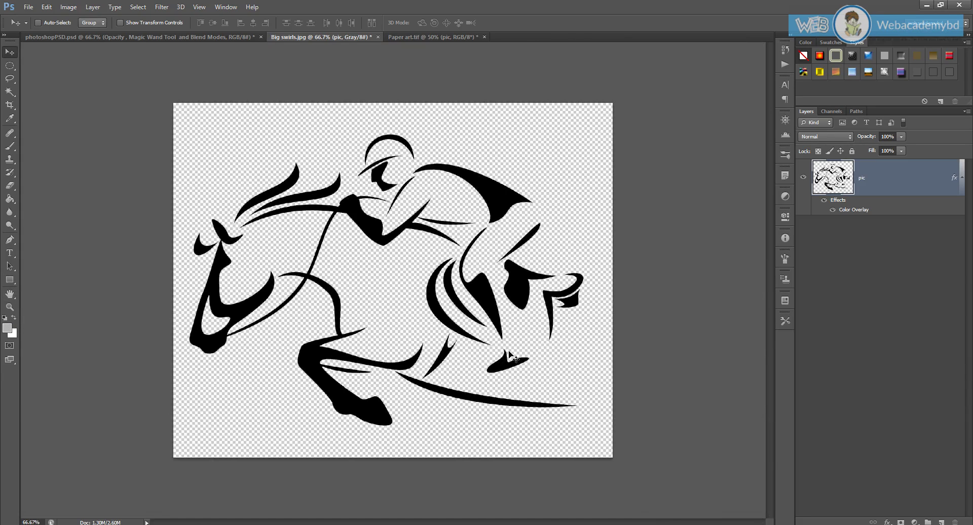
- Draw a rectangle of about 1295 by 1050 px covering the whole canvas and place its layer beneath the pic layer
click(9, 285)
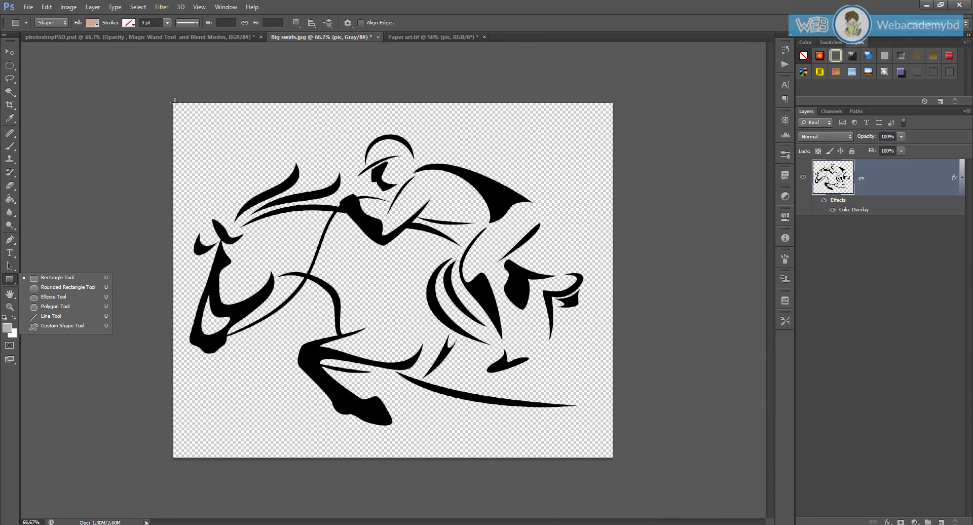
drag(175, 103, 612, 456)
drag(865, 193, 861, 271)
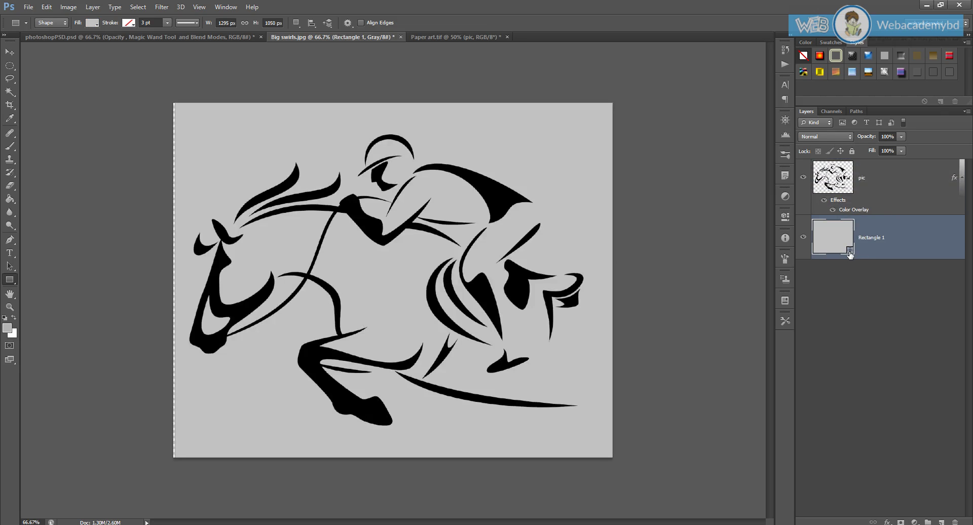
- Set the rectangle's fill colour to white (fff) and nudge the shape to line up with the canvas
double_click(850, 252)
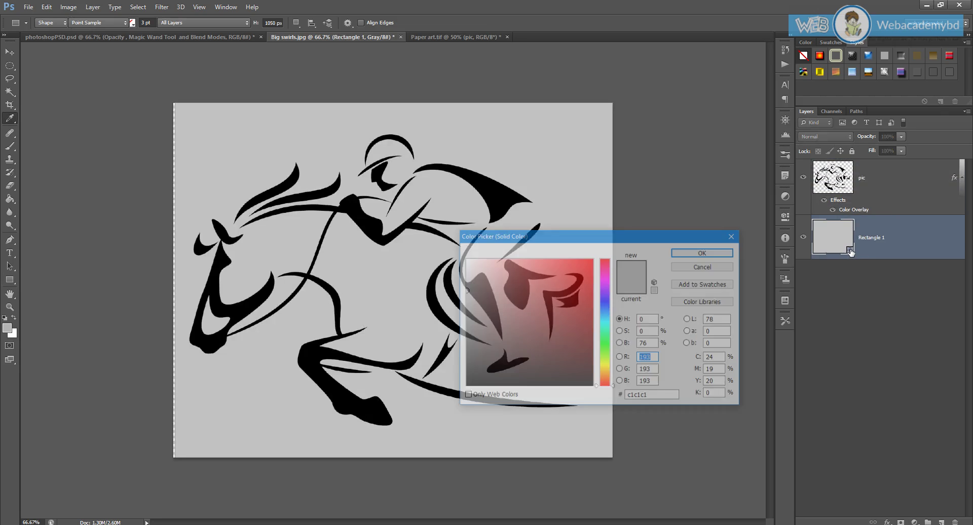
drag(657, 396, 583, 393)
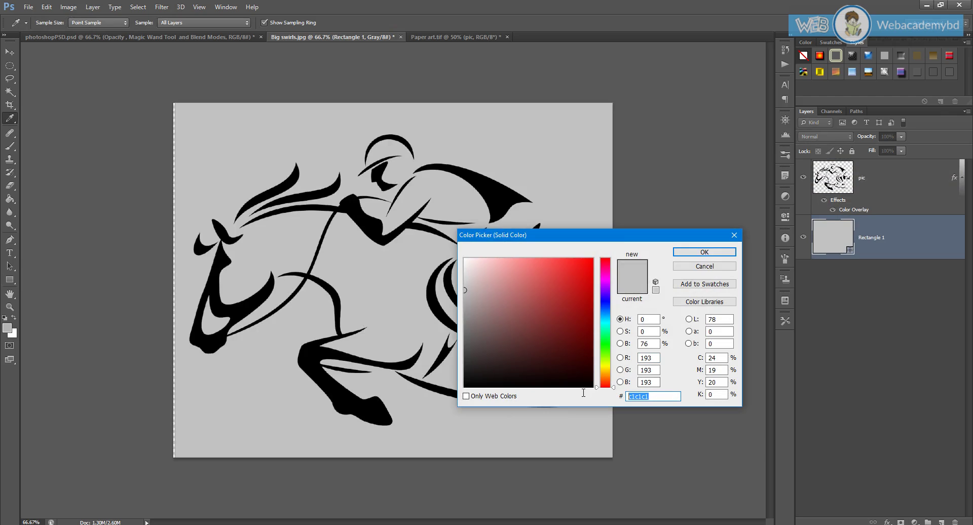
text(fff)
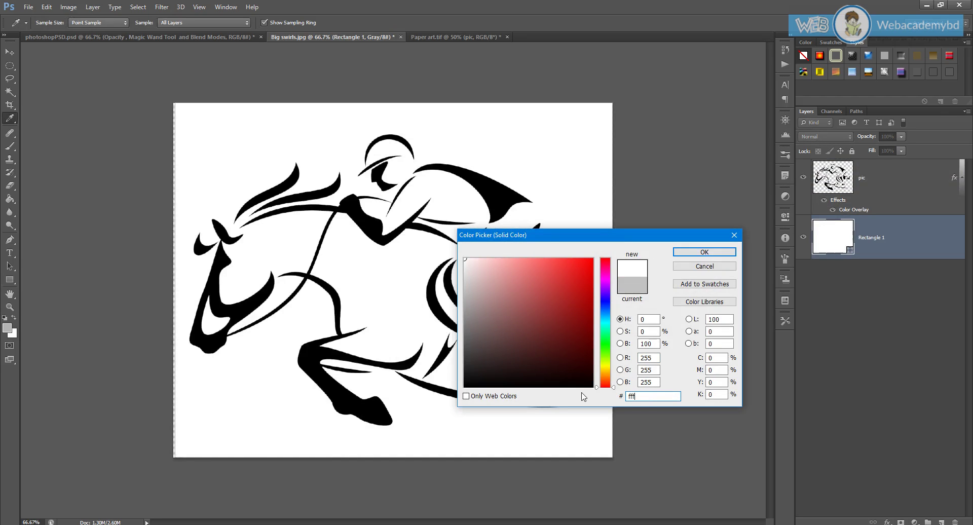
click(704, 252)
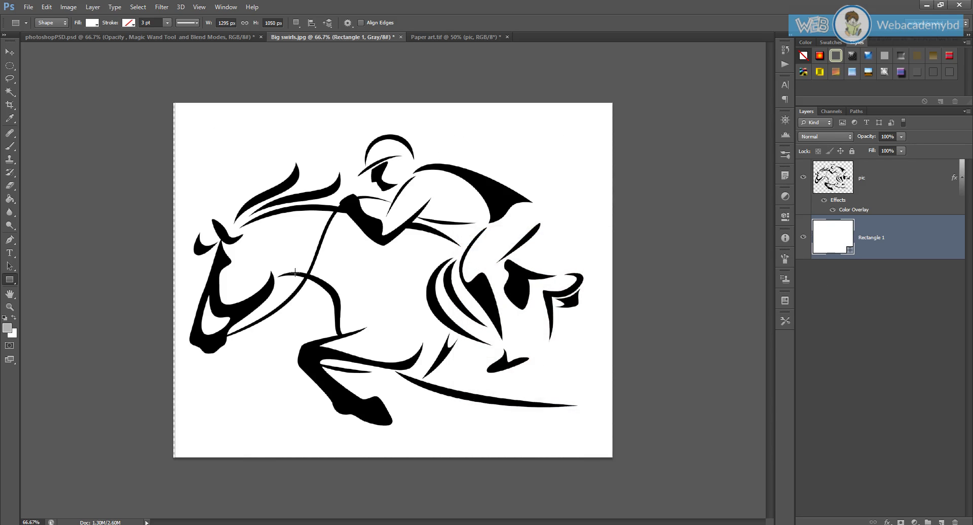
key(v)
drag(409, 284, 406, 292)
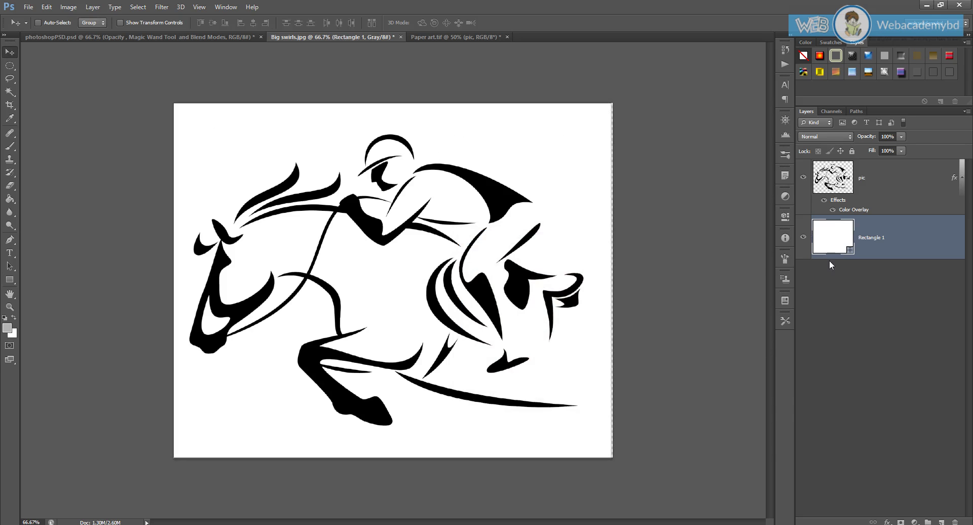
- Hide the rectangle layer and copy the pic layer into the Paper art.tif document
click(803, 234)
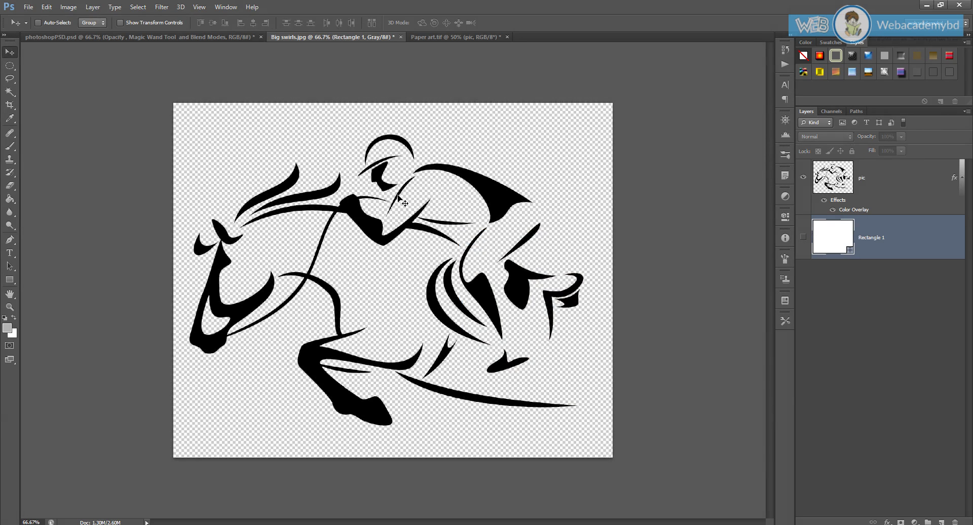
click(870, 176)
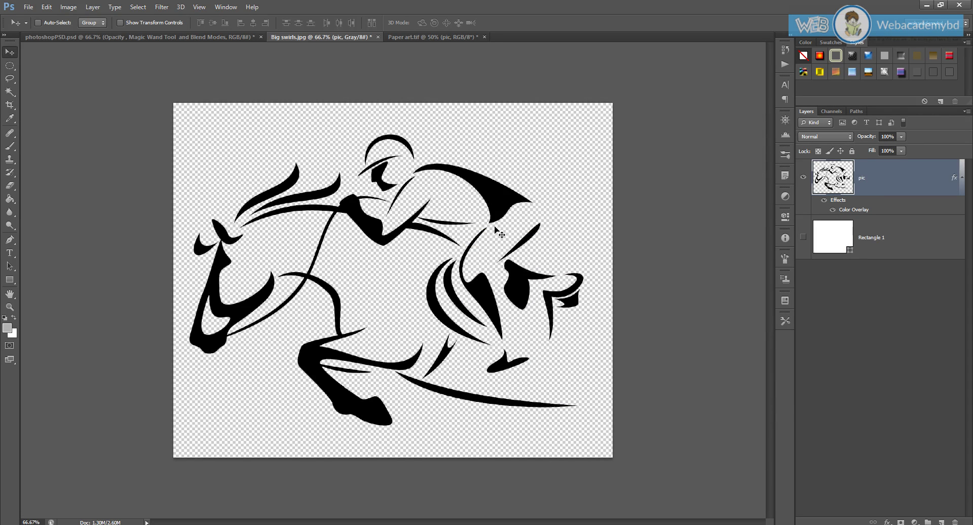
drag(383, 234, 395, 280)
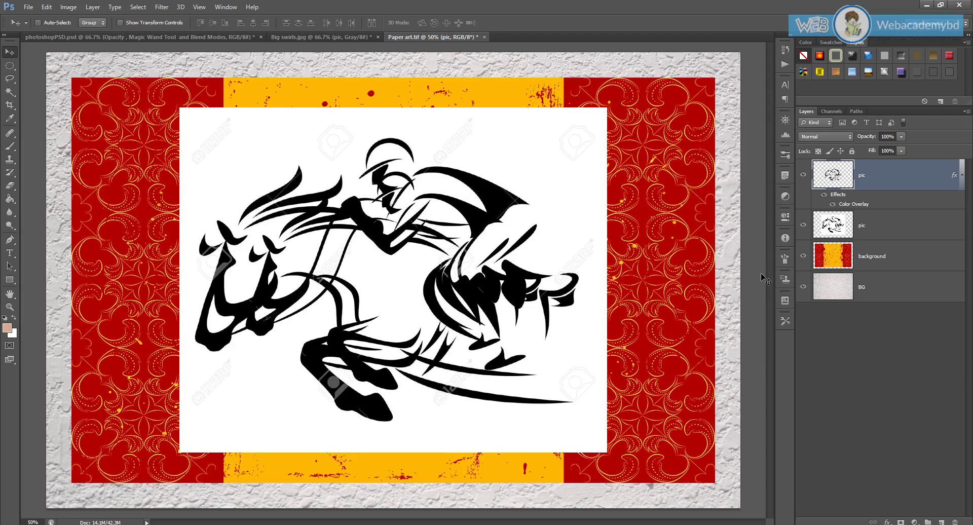
- Hide and delete the older pic layer with the white background from Paper art.tif
click(803, 225)
click(924, 231)
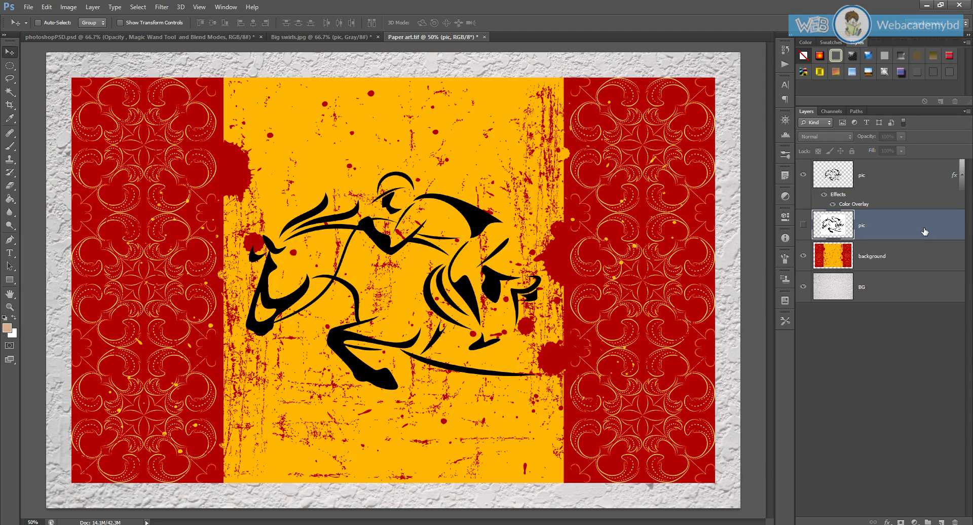
key(Delete)
- Scale the remaining pic layer up to about 147% around its centre with Free Transform
click(862, 177)
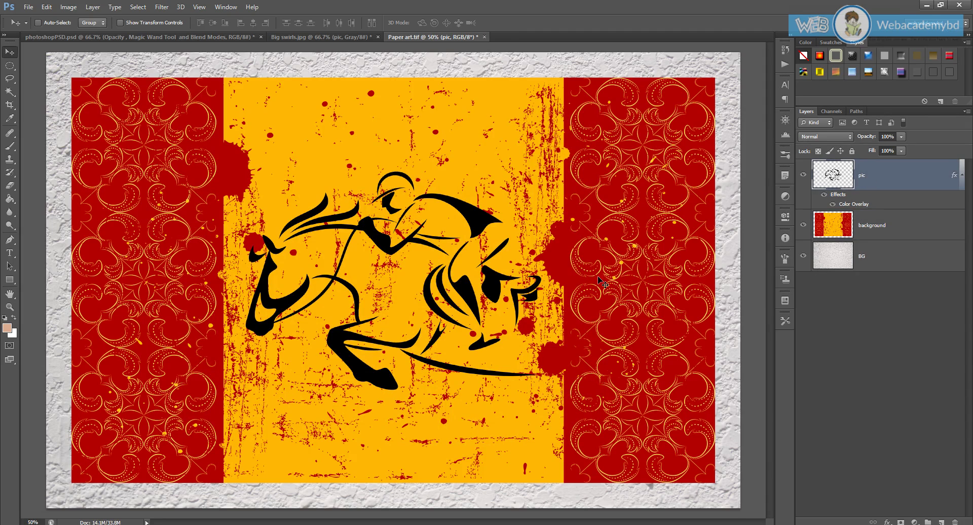
key(ctrl+t)
drag(551, 390, 625, 444)
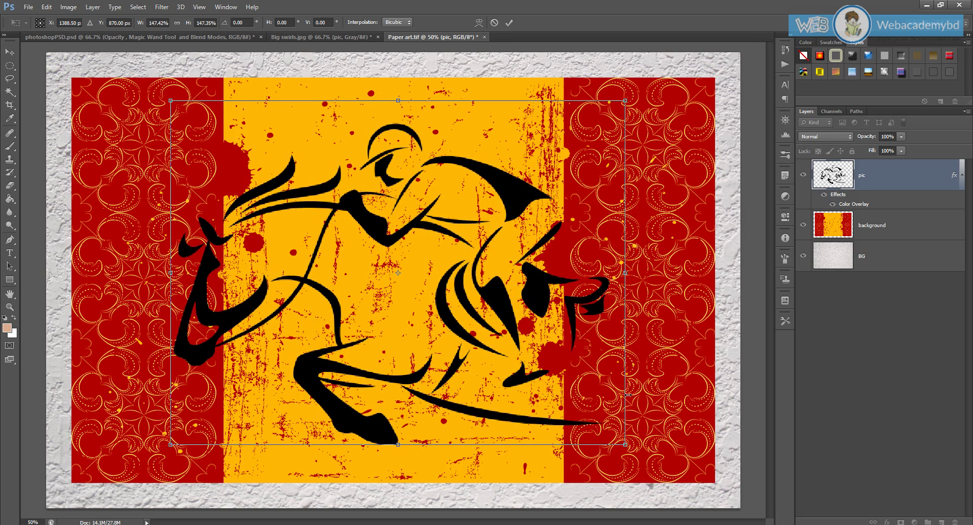
click(508, 22)
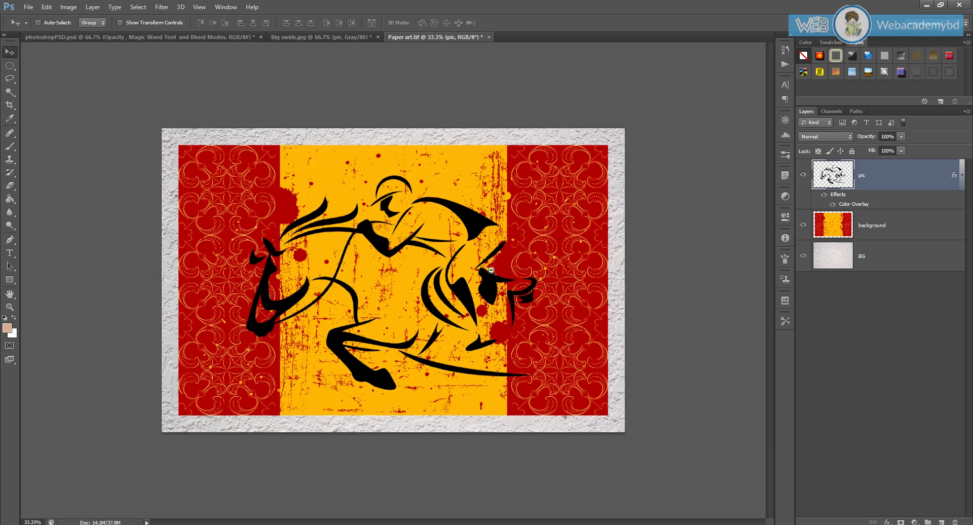
key(ctrl+minus)
- Align the pic layer with the BG layer on both their vertical and horizontal centres
ctrl+click(878, 262)
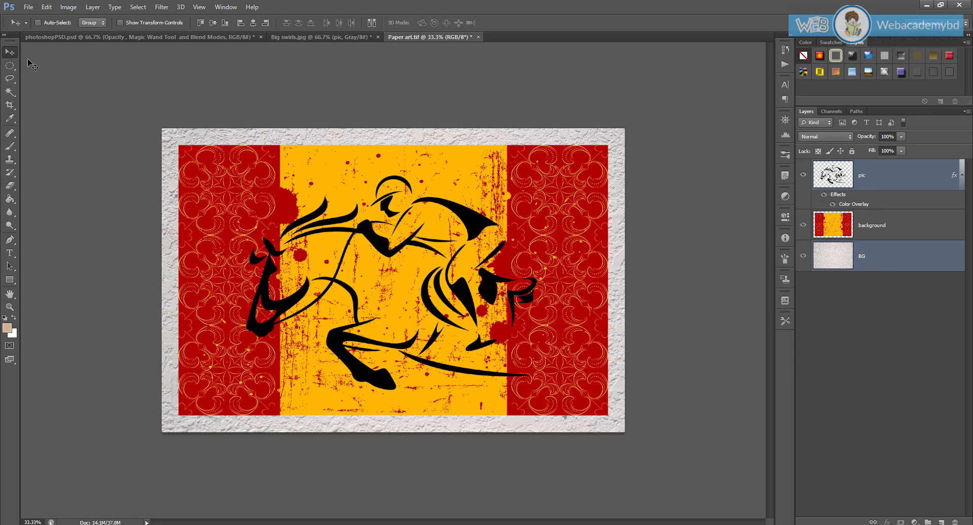
click(211, 24)
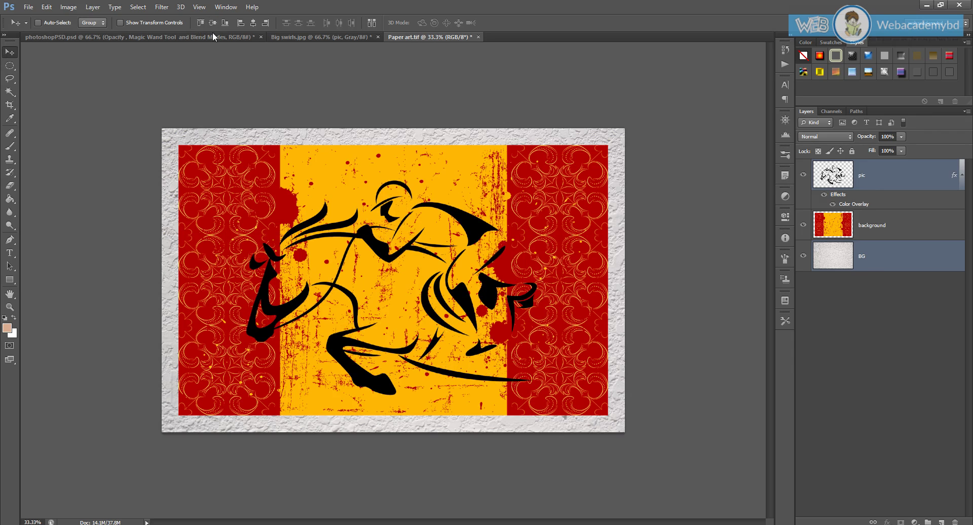
click(253, 23)
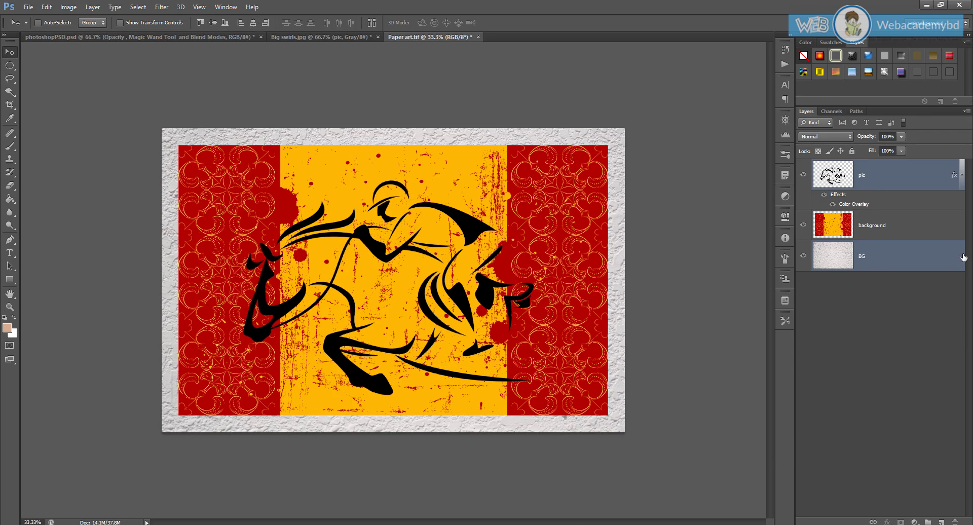
- Set the pic layer's blend mode to Multiply
click(872, 182)
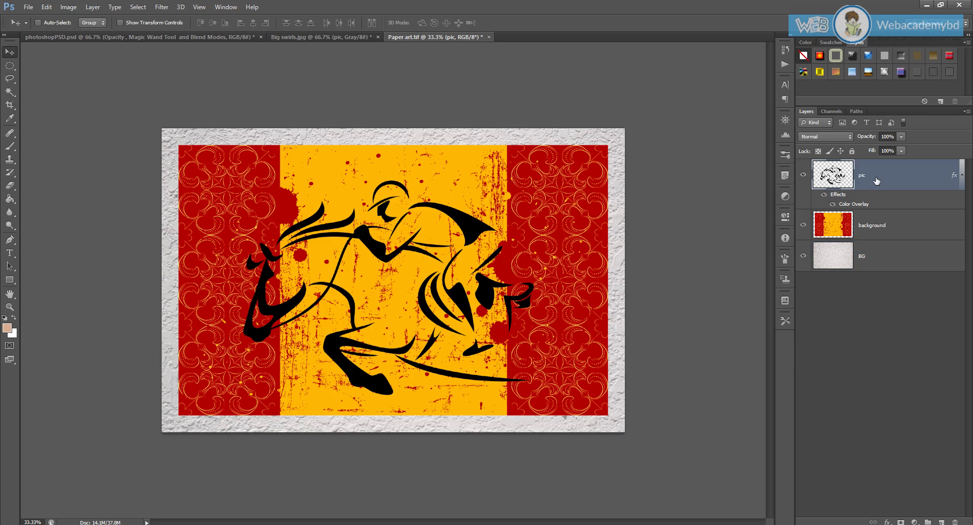
click(839, 135)
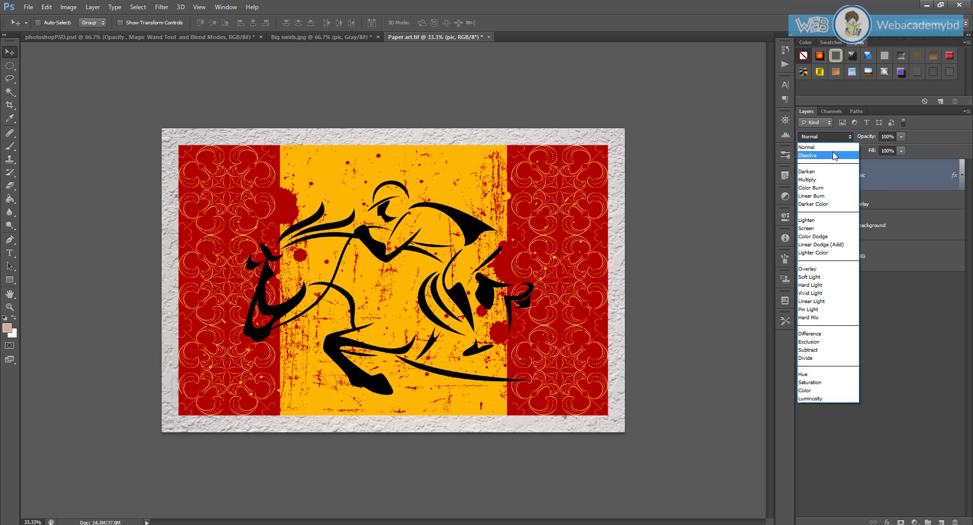
click(826, 180)
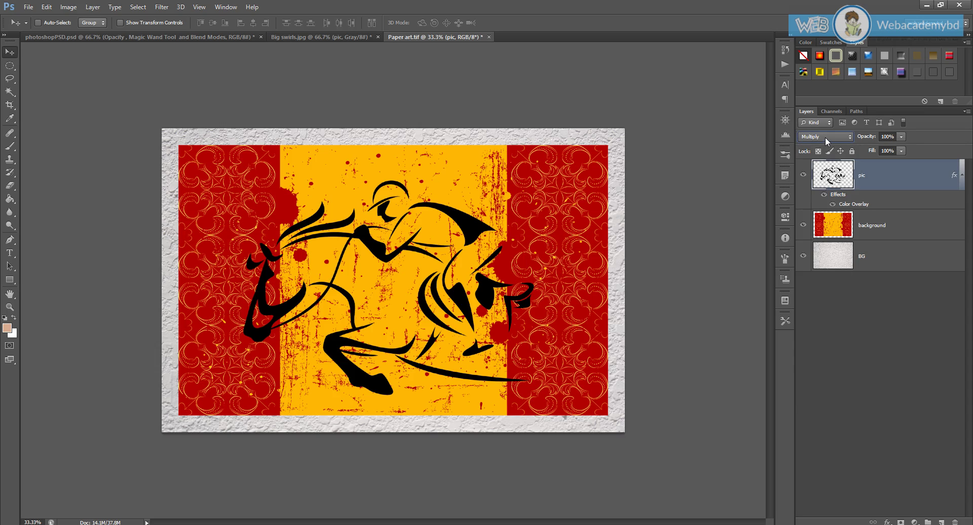
- Switch to Big swirls.jpg and revert it to its original opened state through the history
click(299, 35)
click(785, 49)
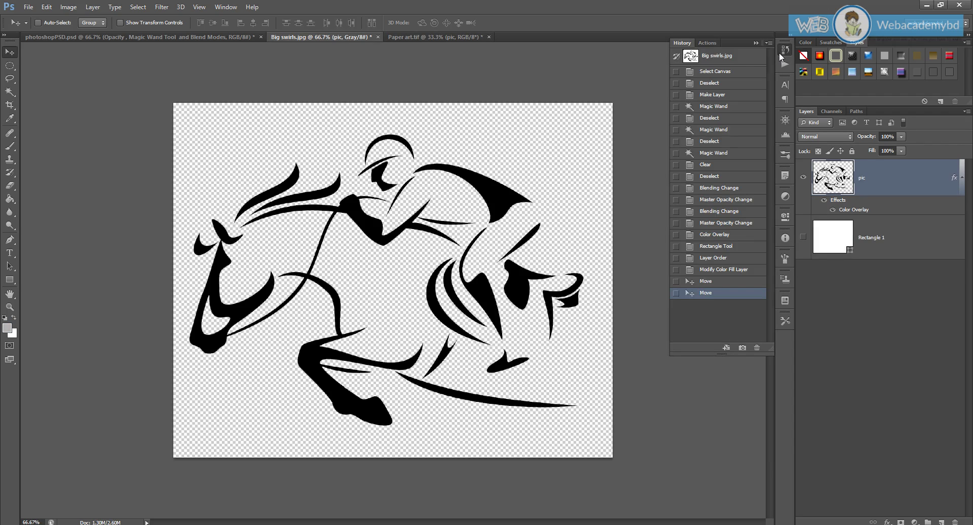
click(720, 61)
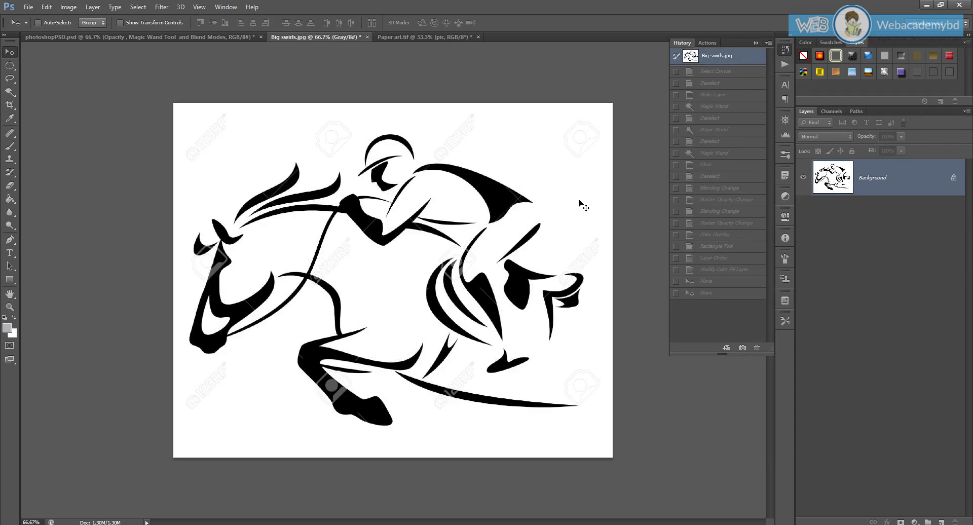
click(756, 43)
- Convert the locked Background of Big swirls.jpg into a regular layer and copy it into Paper art.tif
drag(357, 244, 371, 191)
click(467, 203)
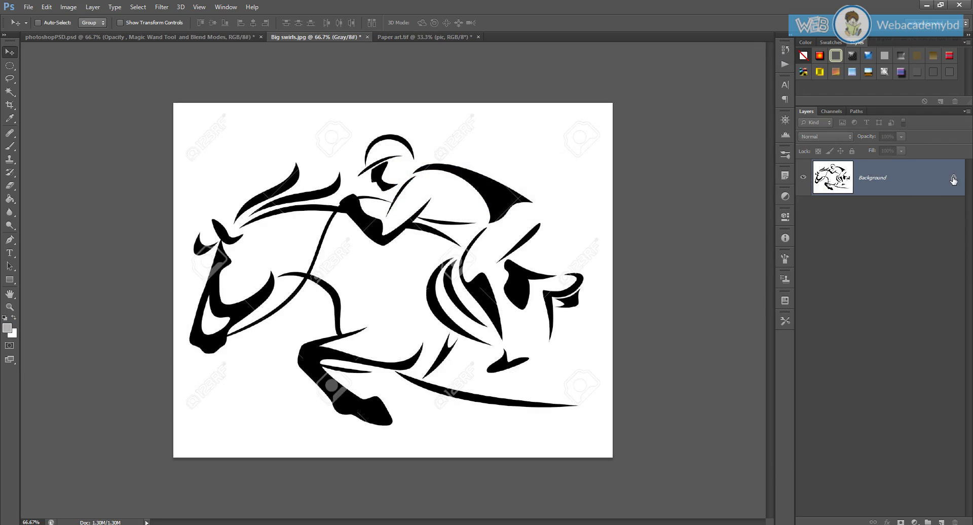
double_click(952, 180)
key(Return)
drag(320, 218, 388, 260)
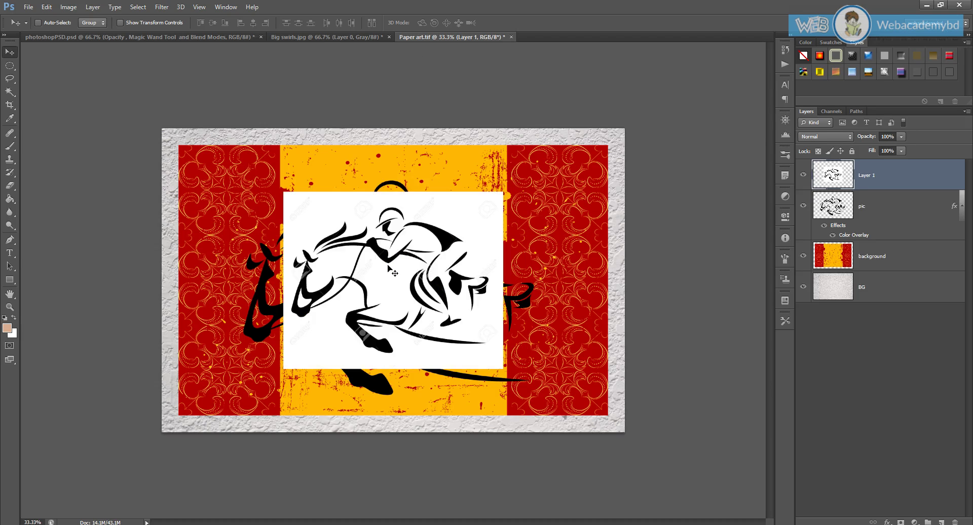
- Hide the pic layer and set Layer 1's blend mode to Multiply
click(802, 206)
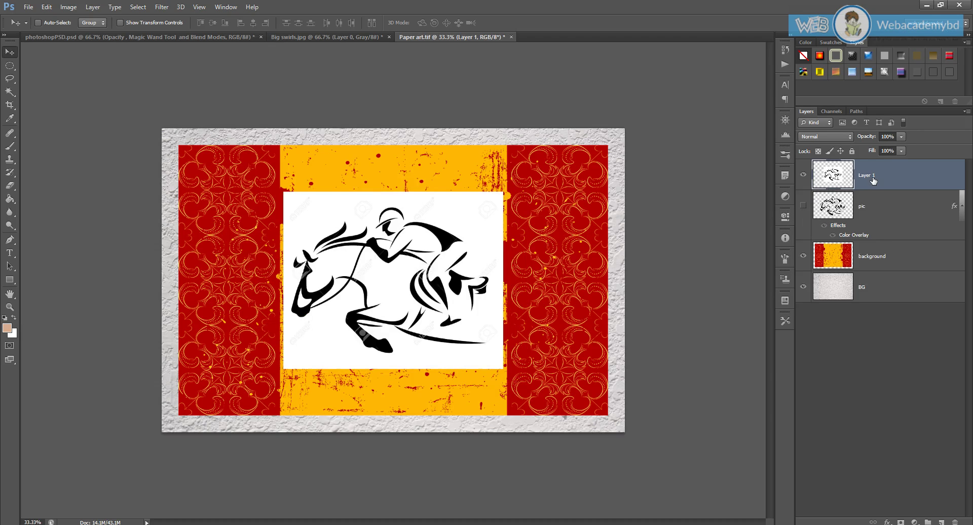
click(838, 137)
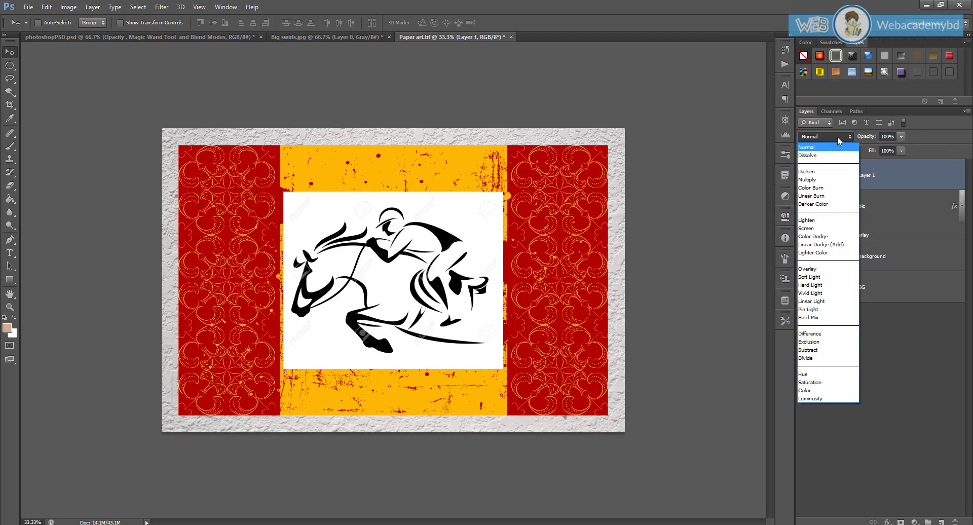
click(827, 180)
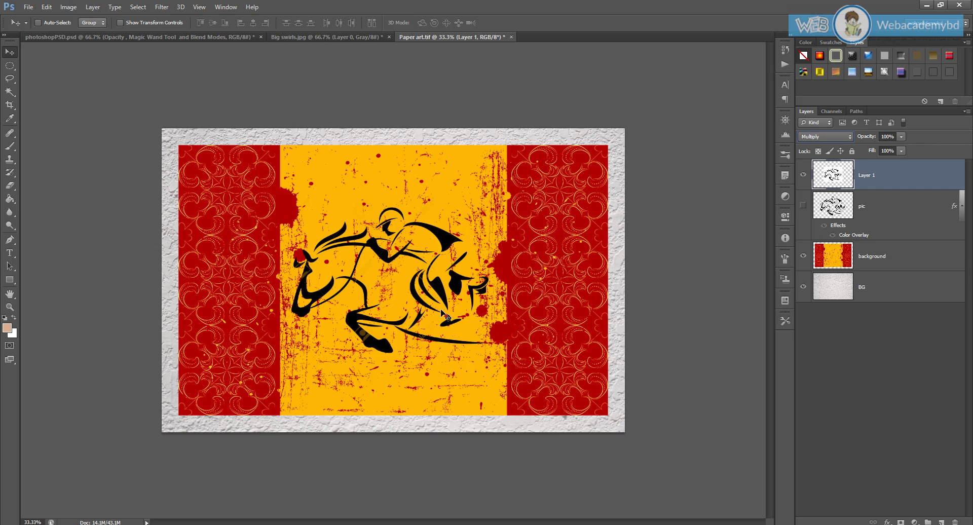
- Scale Layer 1 up to about 129% around its centre with Free Transform
key(ctrl+t)
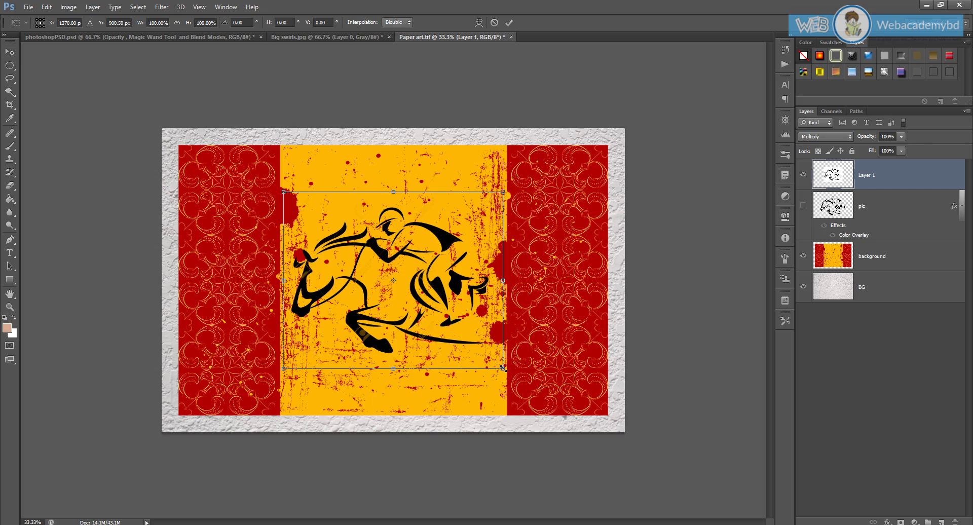
drag(503, 368, 535, 394)
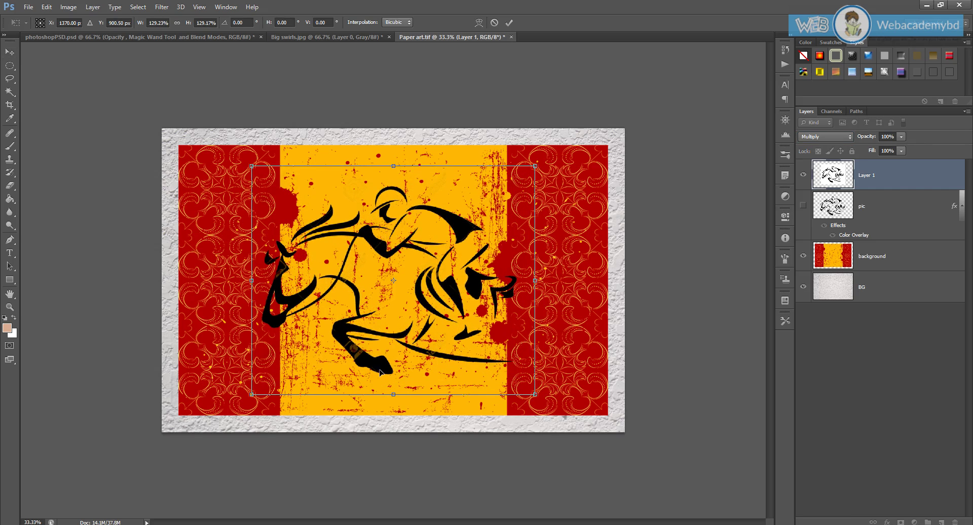
click(509, 22)
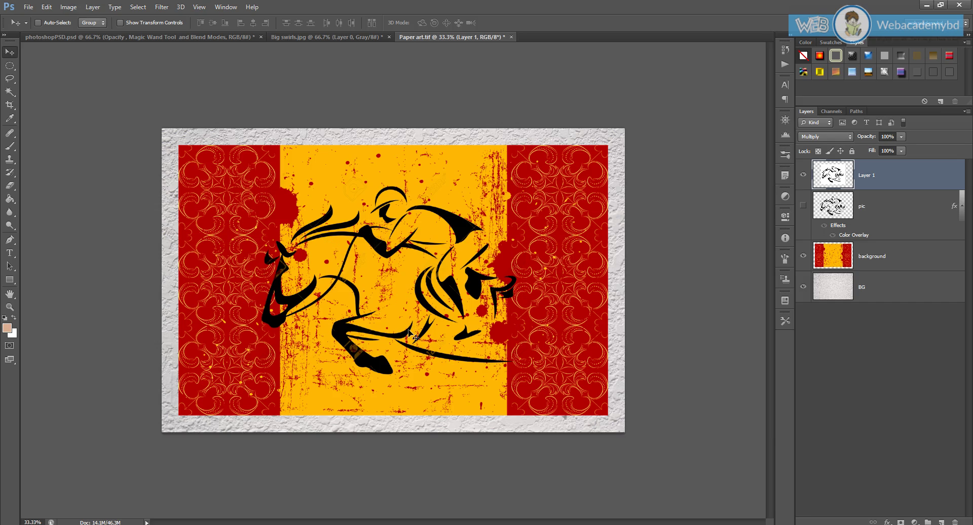
- Lower Layer 1's opacity to 29% and return it to 100%
ctrl+click(384, 335)
alt+click(384, 335)
click(868, 138)
drag(867, 140, 872, 139)
click(882, 139)
click(825, 137)
click(826, 142)
drag(875, 138, 870, 139)
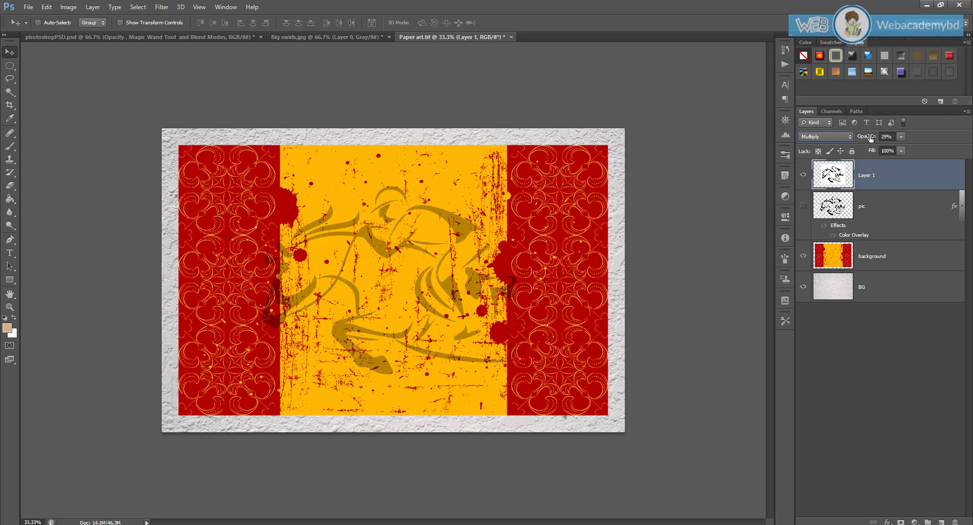
click(898, 138)
click(952, 134)
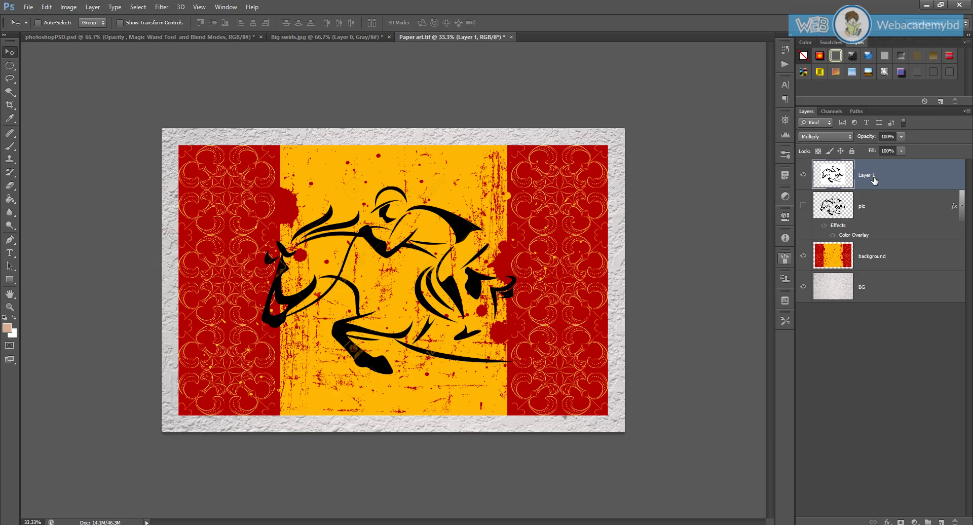
- Step Layer 1's opacity through 10%, 20% and 30%
key(1)
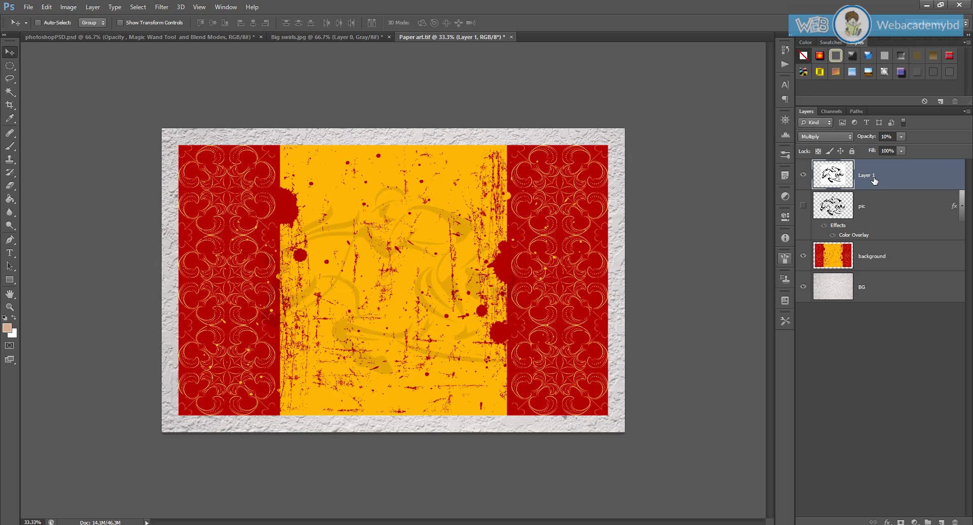
key(2)
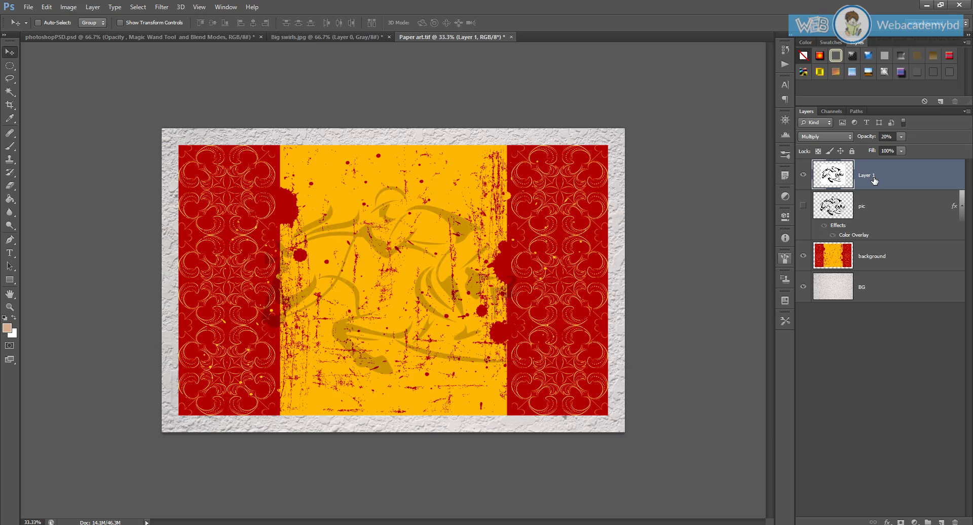
key(3)
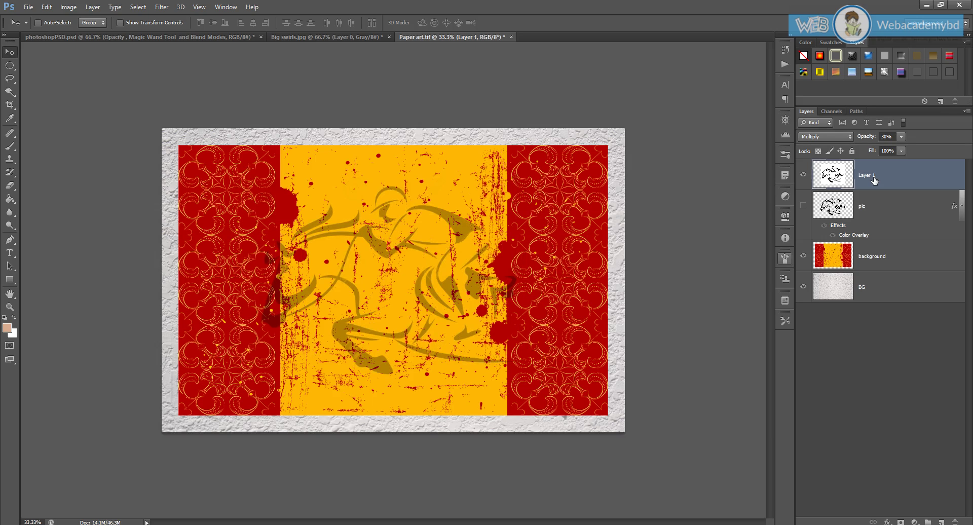
- Step Layer 1's opacity through 56% and 66%, and return it to 100%
key(5)
key(6)
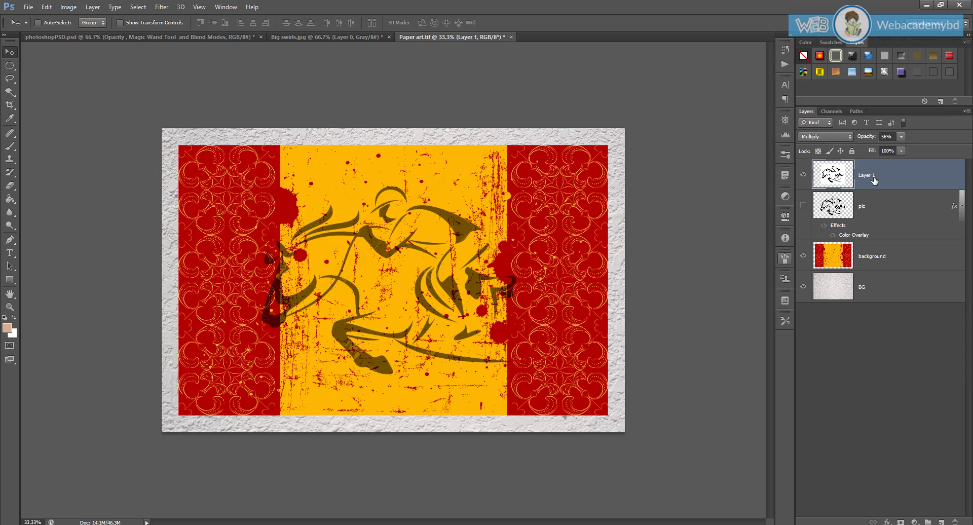
key(6)
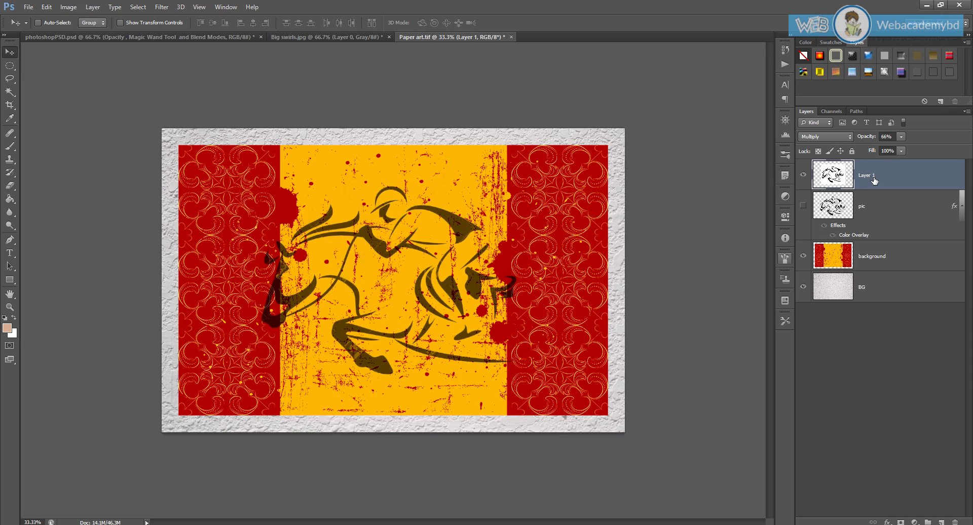
click(901, 137)
drag(903, 147, 937, 148)
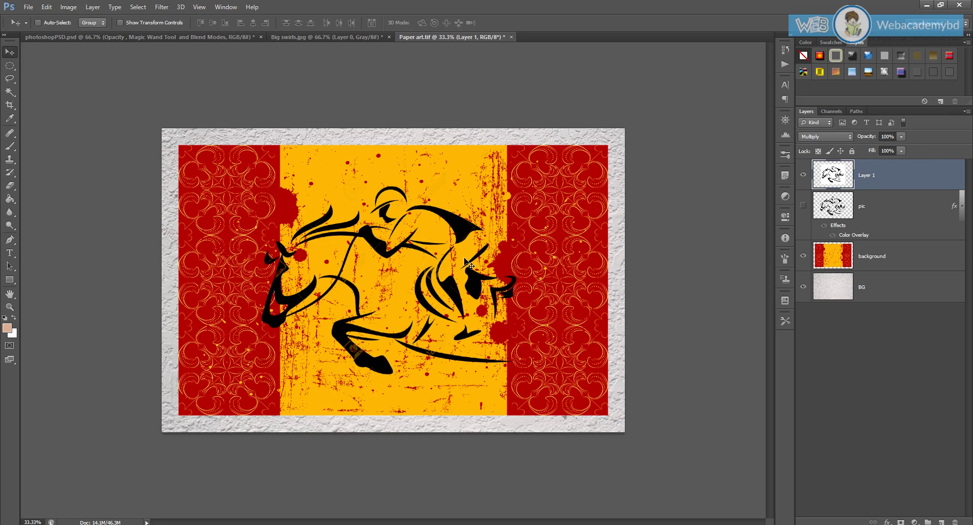
- Hide Layer 1, show the pic layer in its place and make the pic layer active
click(803, 175)
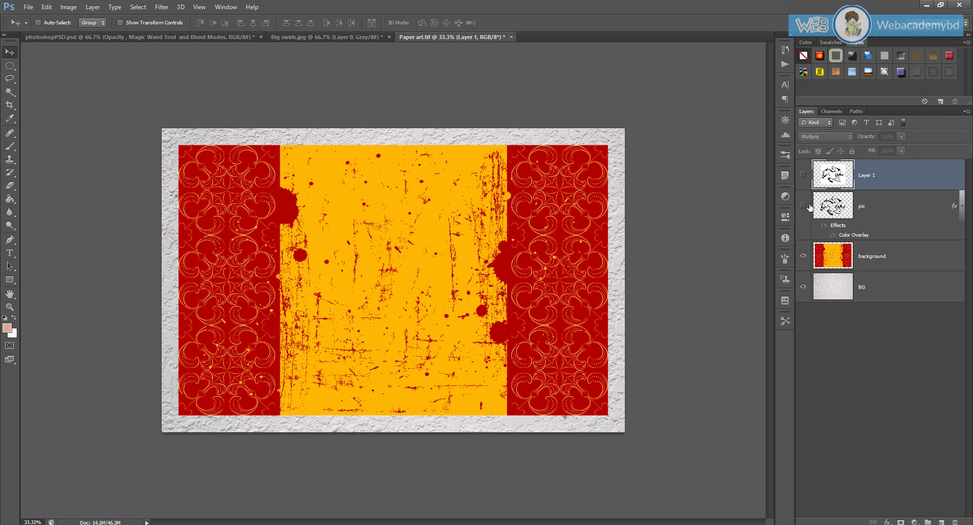
click(803, 206)
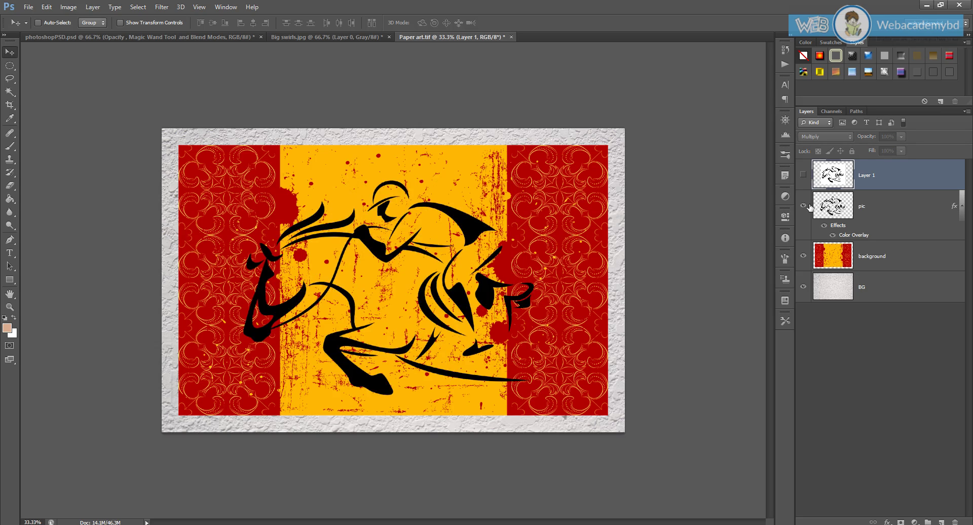
click(884, 211)
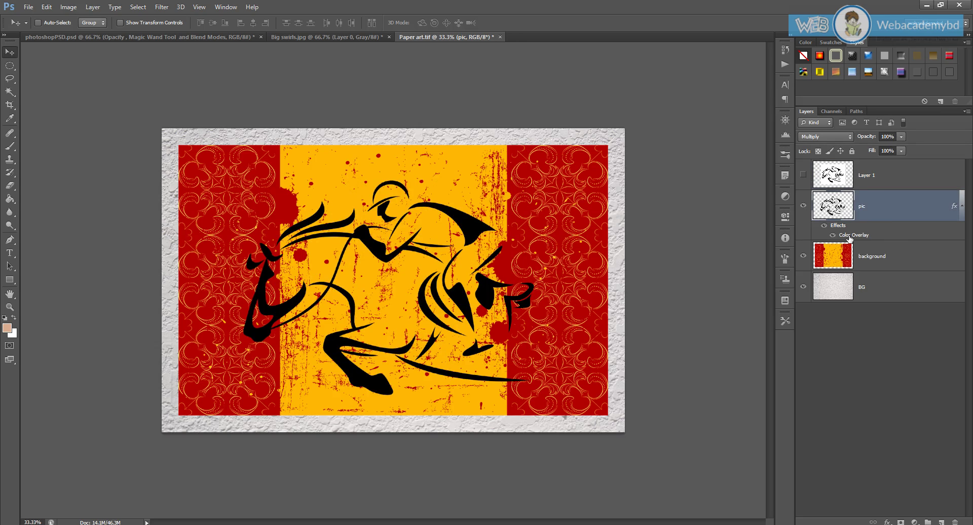
- Clear the layer selection so that no layer in the paper art document is active
click(888, 522)
click(834, 348)
click(840, 175)
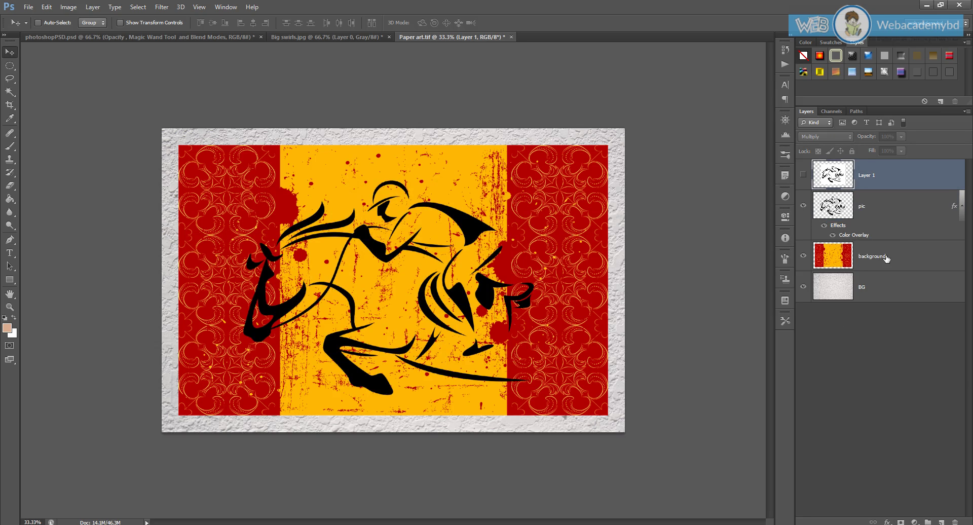
click(878, 354)
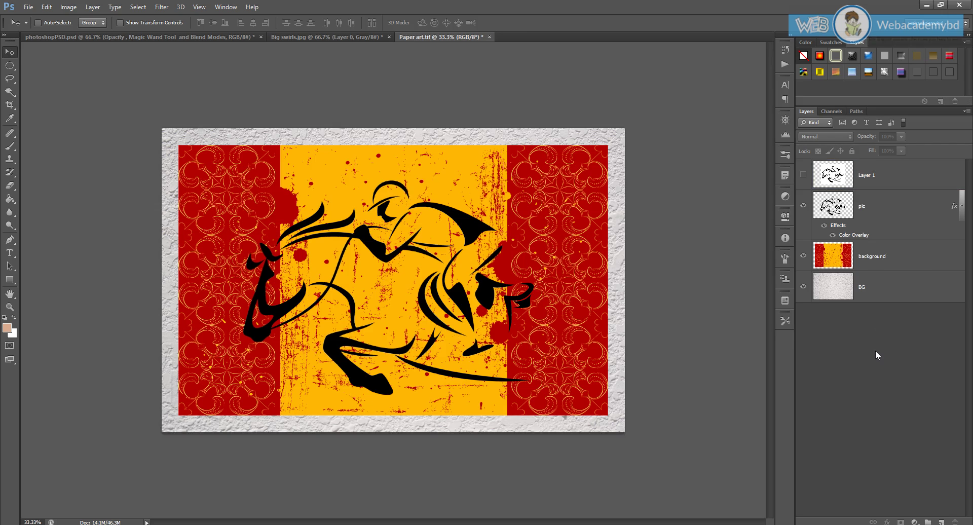